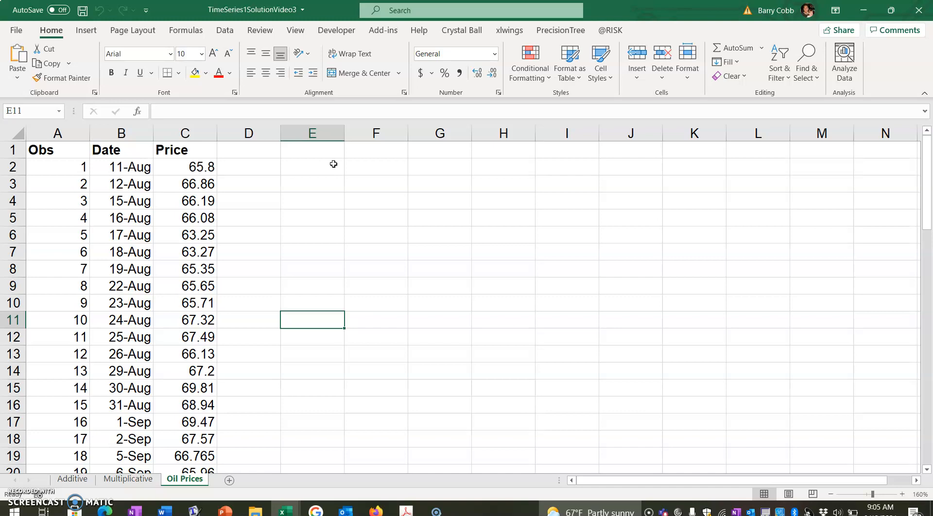
# Add a bold column header "Lag" in D1, beside the Price column.
pyautogui.click(254, 146)
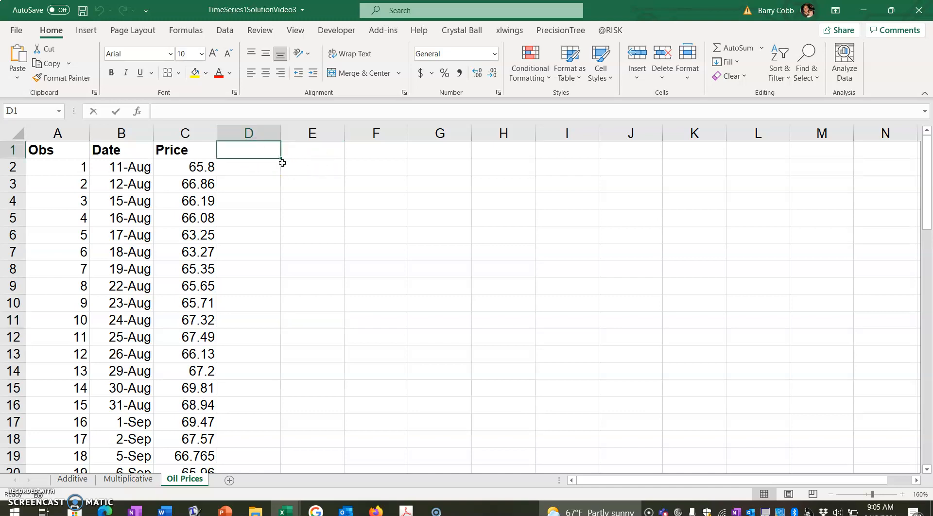
pyautogui.write('Log')
pyautogui.press('BackSpace')
pyautogui.press('BackSpace')
pyautogui.write('ag')
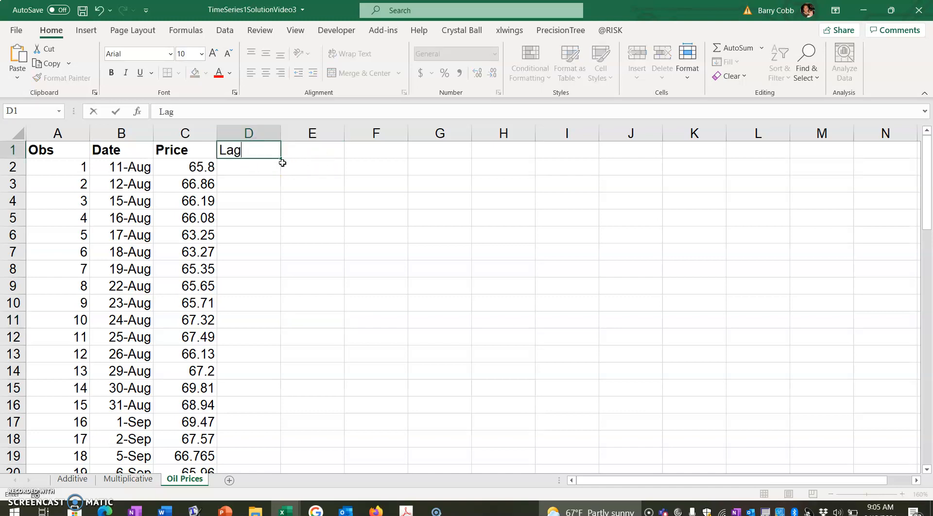
pyautogui.press('Return')
pyautogui.click(258, 150)
pyautogui.click(111, 72)
# Enter the formula =C2 in D3 so the Lag column references the previous day's price.
pyautogui.click(248, 184)
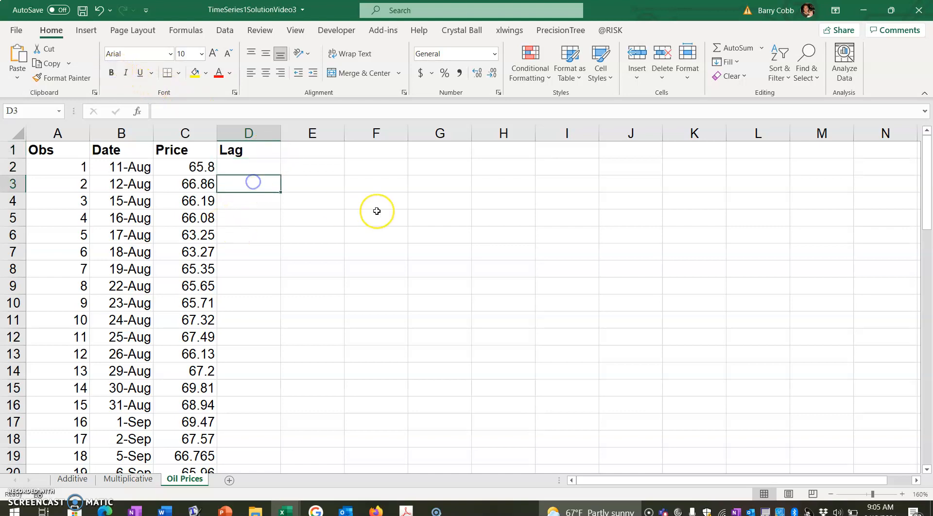
pyautogui.write('=')
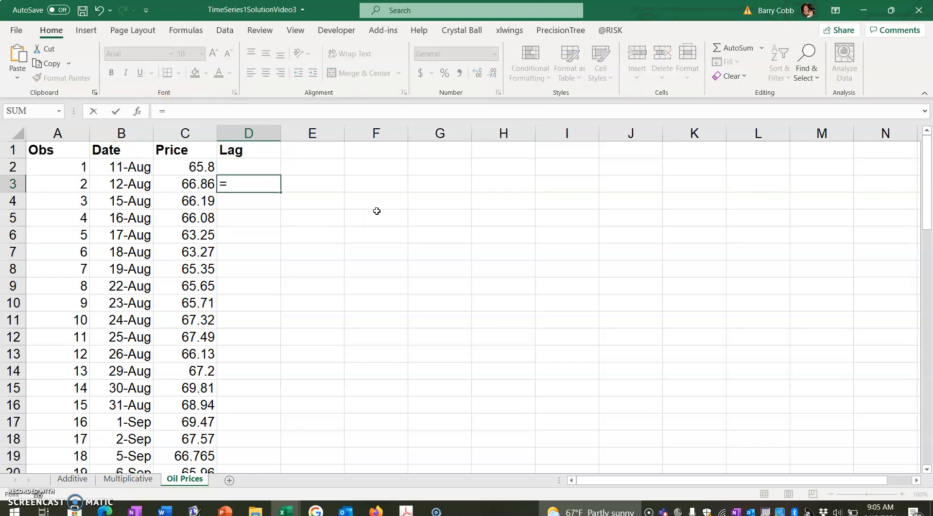
pyautogui.press('Up')
pyautogui.press('Left')
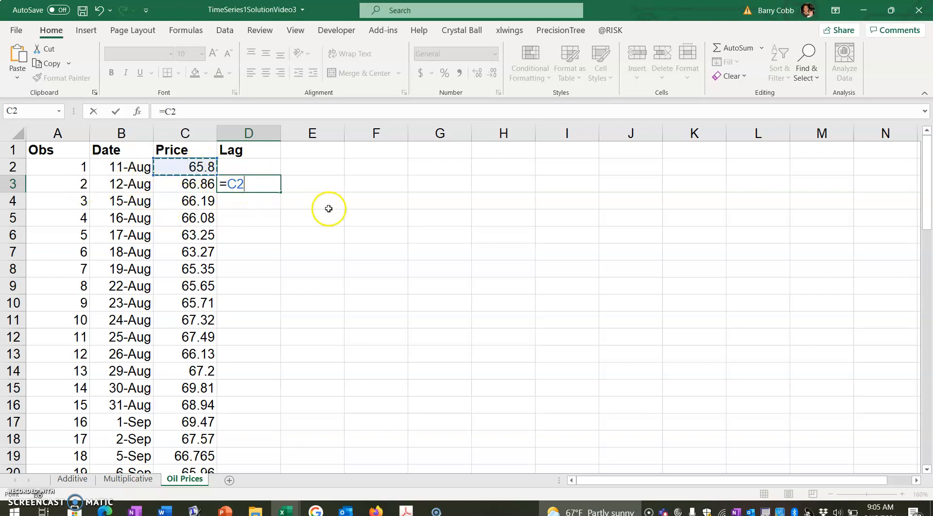
pyautogui.press('Return')
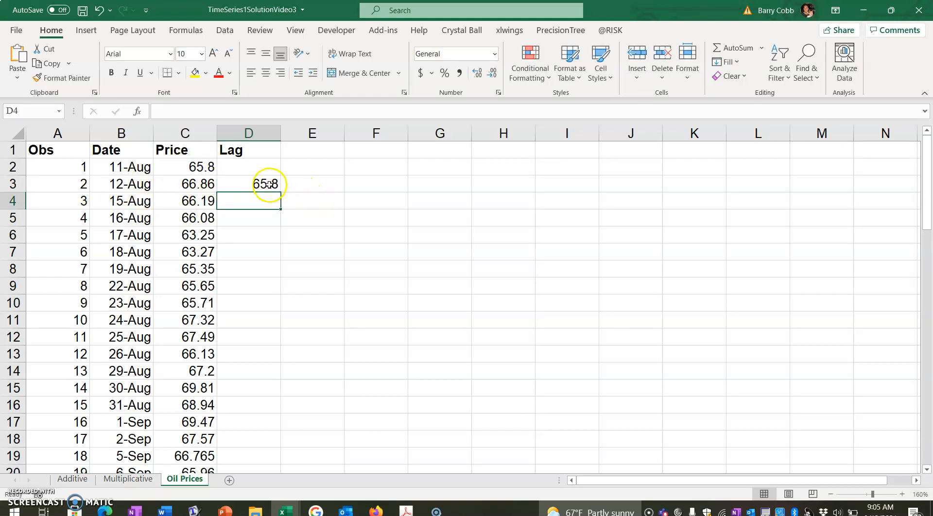
# Fill the D3 lag formula down through D66, the last row of price data.
pyautogui.click(269, 184)
pyautogui.moveTo(282, 192); pyautogui.dragTo(271, 445)
pyautogui.moveTo(927, 417); pyautogui.dragTo(927, 170)
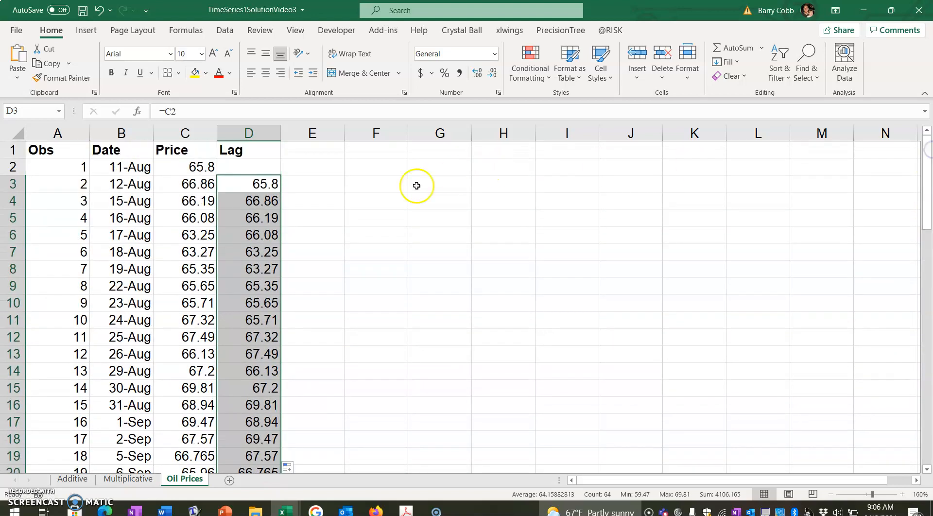
pyautogui.click(361, 200)
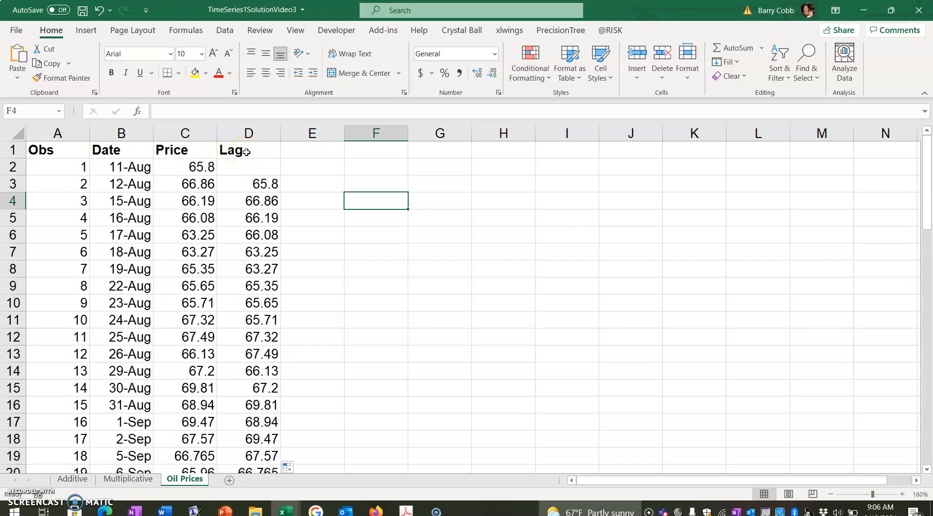
# Write the regression model "Y (price) = beta0 + beta1*X (lag) + a_t" in F1.
pyautogui.click(375, 150)
pyautogui.write('Y ')
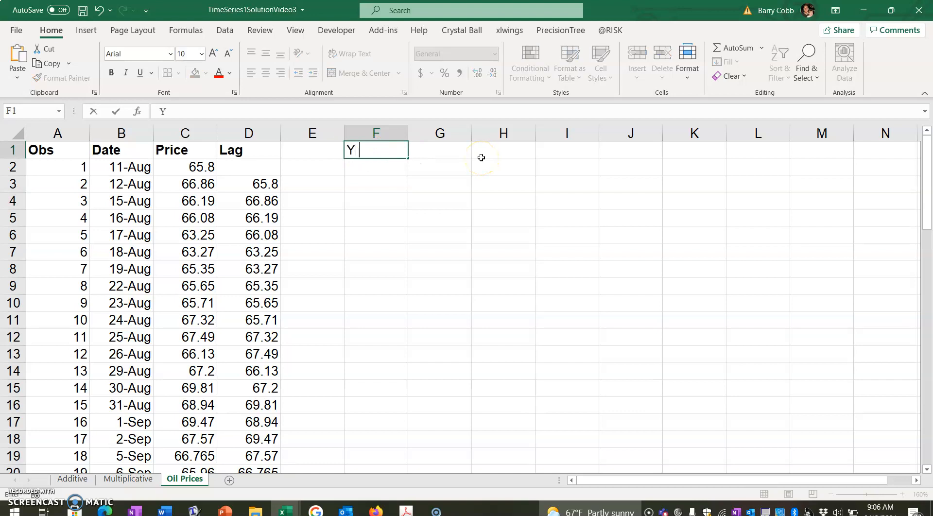
pyautogui.write('(price) = beta0')
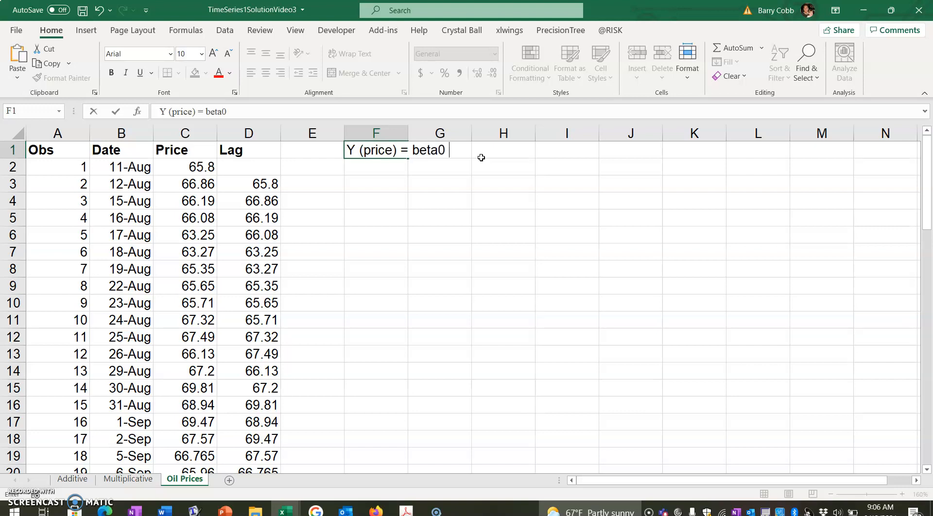
pyautogui.write(' + beta1*X')
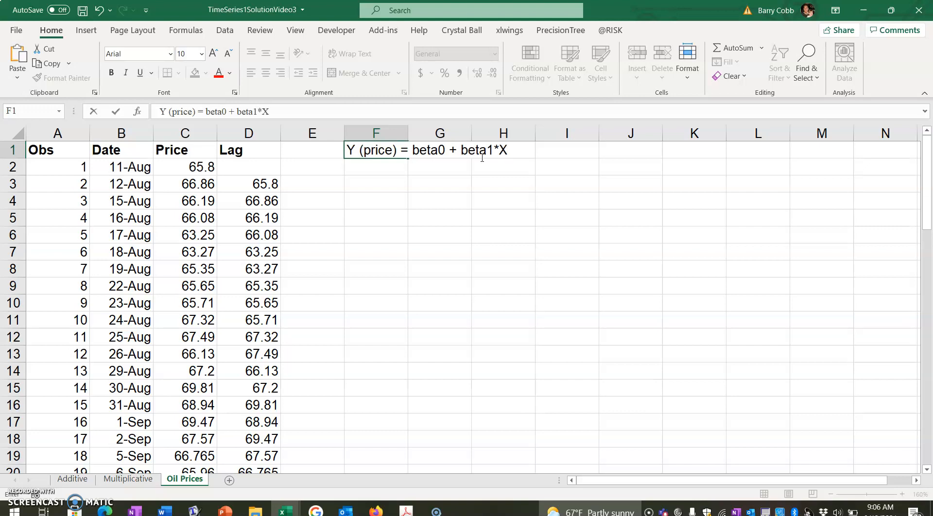
pyautogui.write(' (lag) + a_t')
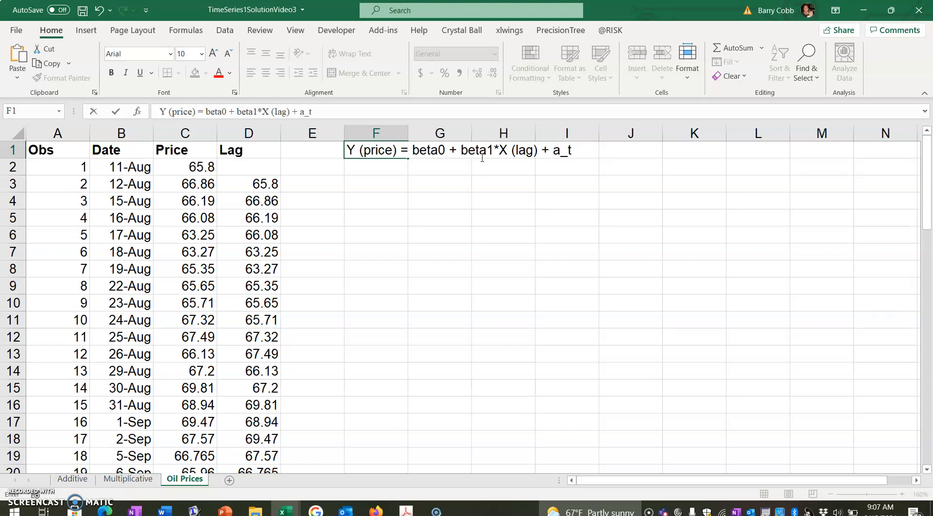
pyautogui.press('Return')
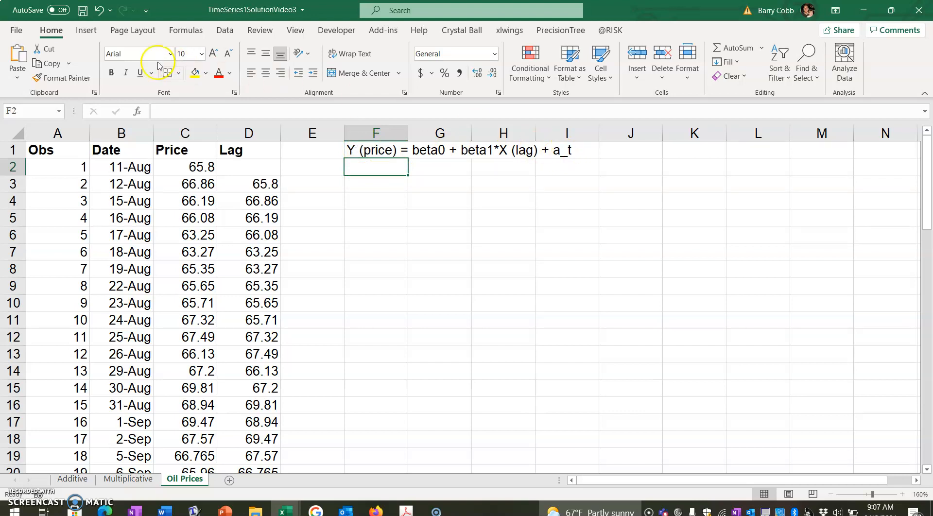
# Check in the list of available Excel add-ins whether the Analysis ToolPak is enabled.
pyautogui.click(94, 33)
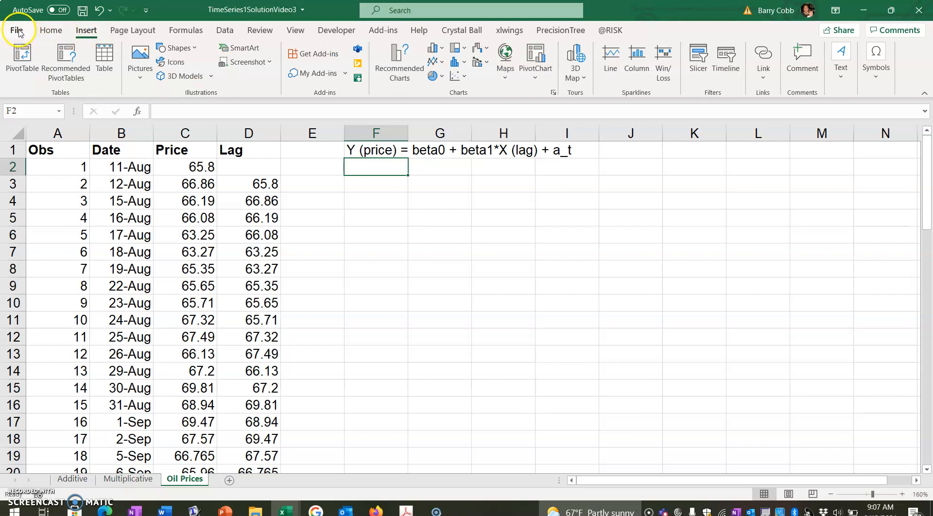
pyautogui.click(224, 31)
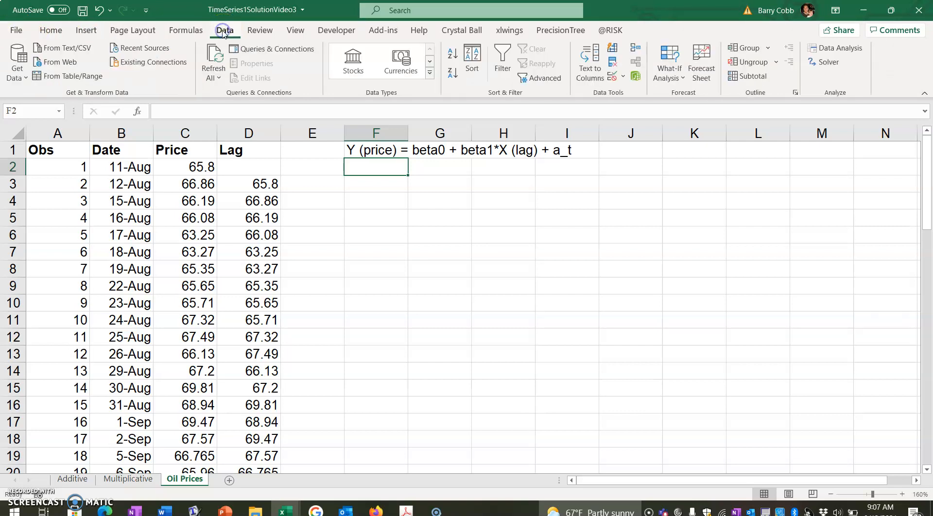
pyautogui.click(814, 51)
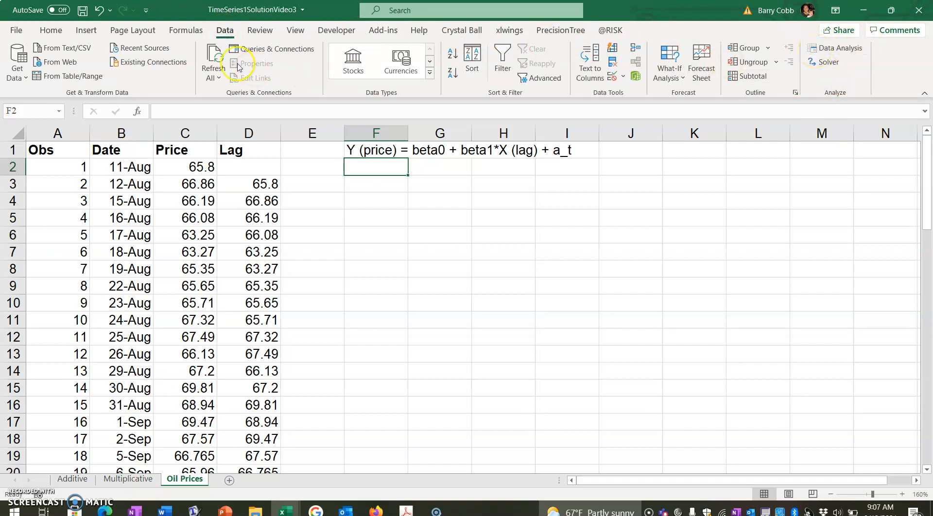
pyautogui.click(15, 32)
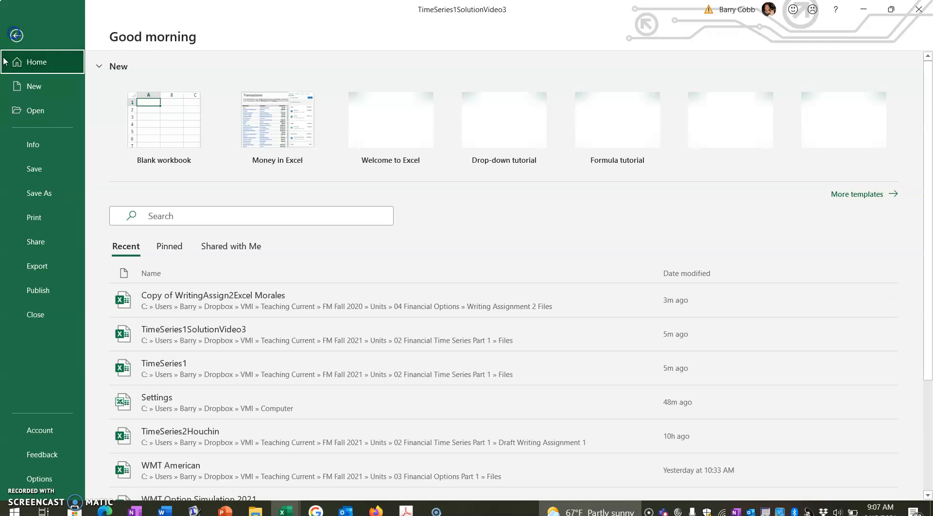
pyautogui.click(51, 474)
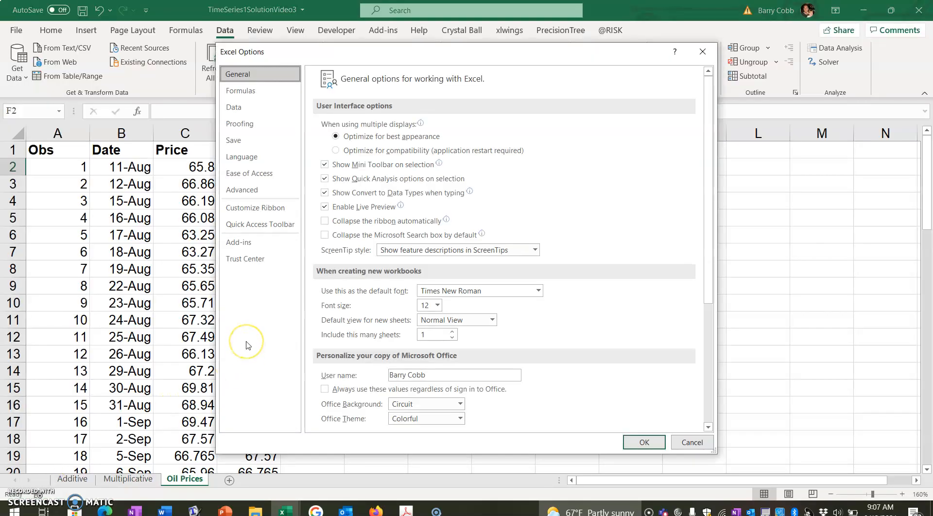
pyautogui.click(241, 241)
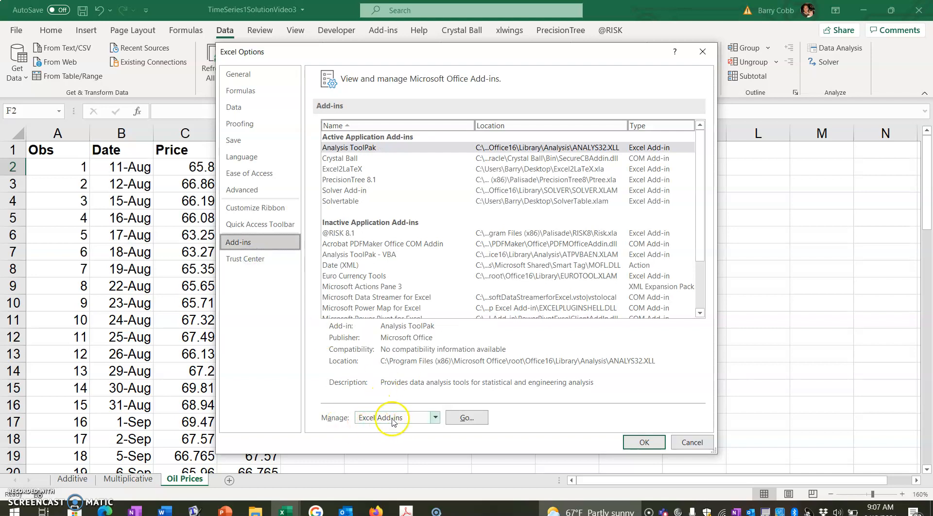
pyautogui.click(473, 419)
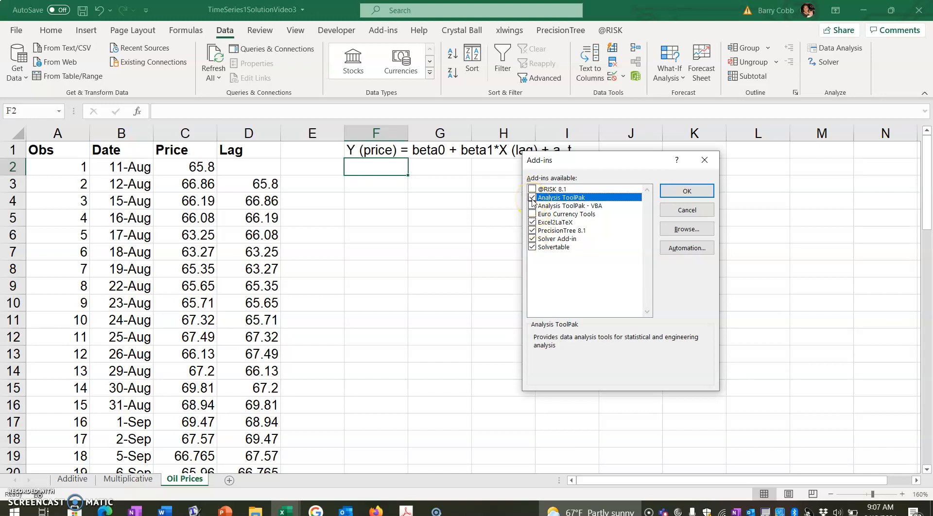
pyautogui.click(683, 191)
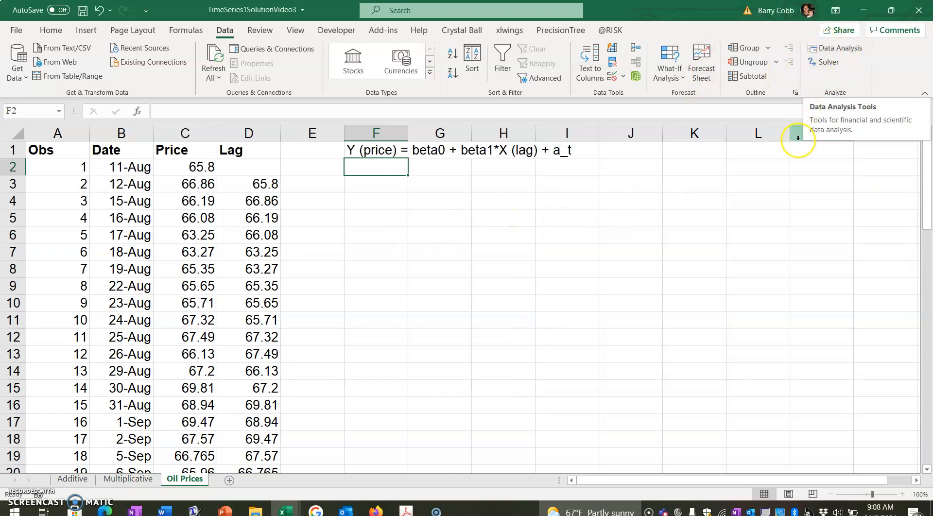
# Start the Regression analysis tool and set its Y input range to the prices in C3:C66.
pyautogui.click(843, 52)
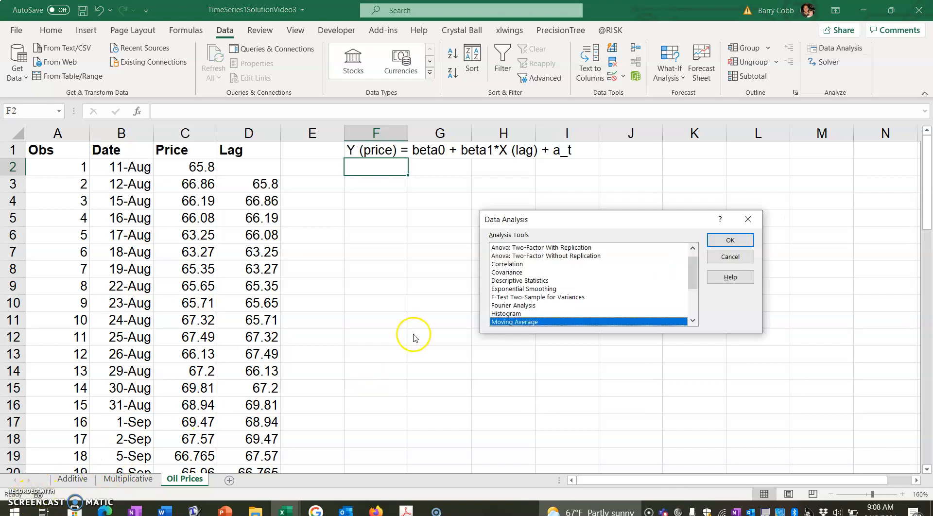
pyautogui.scroll(-3, 691, 267)
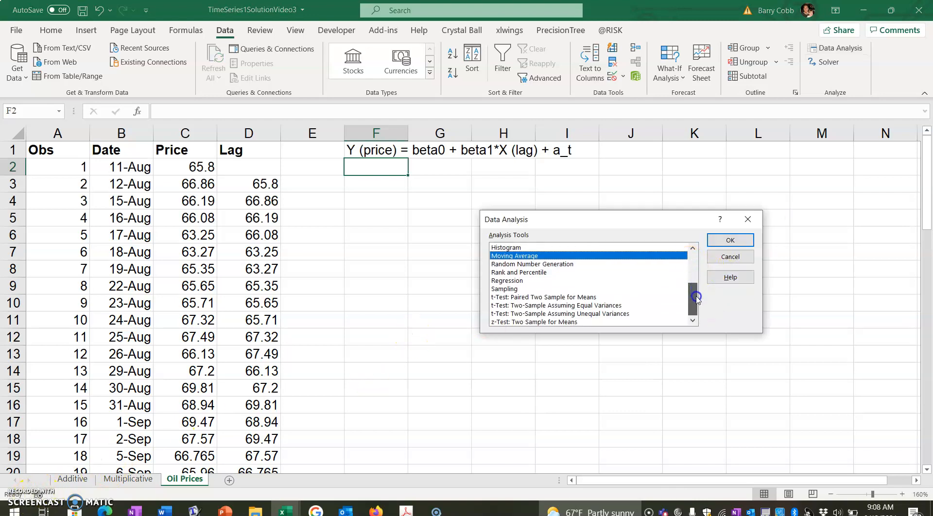
pyautogui.click(507, 281)
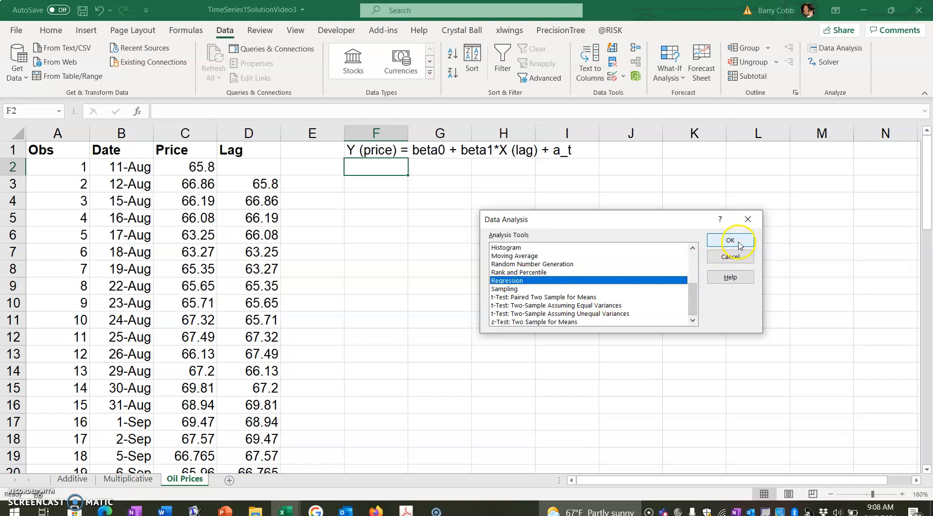
pyautogui.click(718, 239)
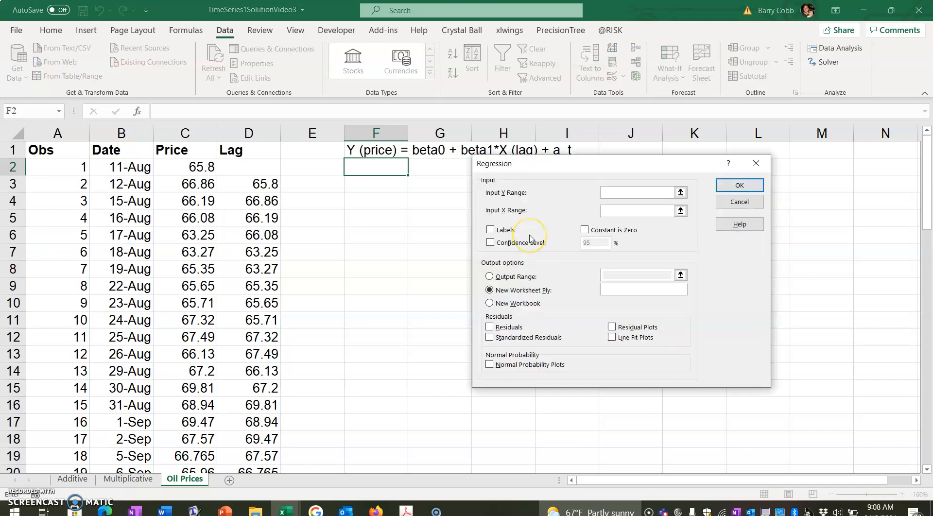
pyautogui.moveTo(594, 165); pyautogui.dragTo(587, 183)
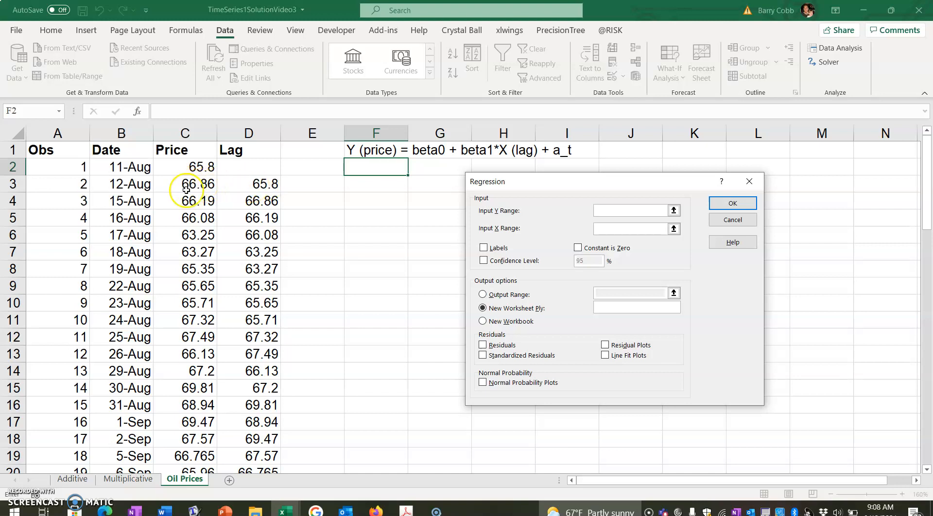
pyautogui.moveTo(197, 185); pyautogui.dragTo(192, 440)
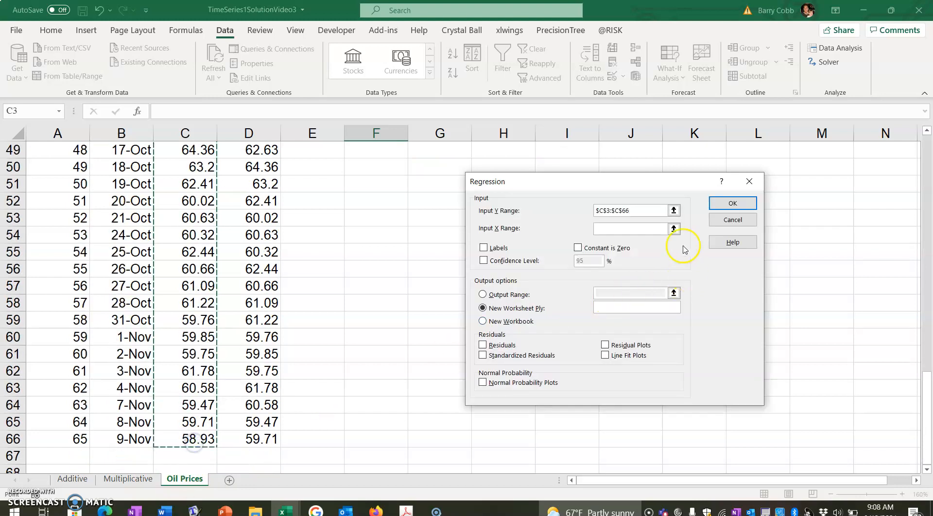
# Set the regression's X input range to the lagged prices in D3:D66.
pyautogui.moveTo(925, 391); pyautogui.dragTo(925, 156)
pyautogui.click(673, 228)
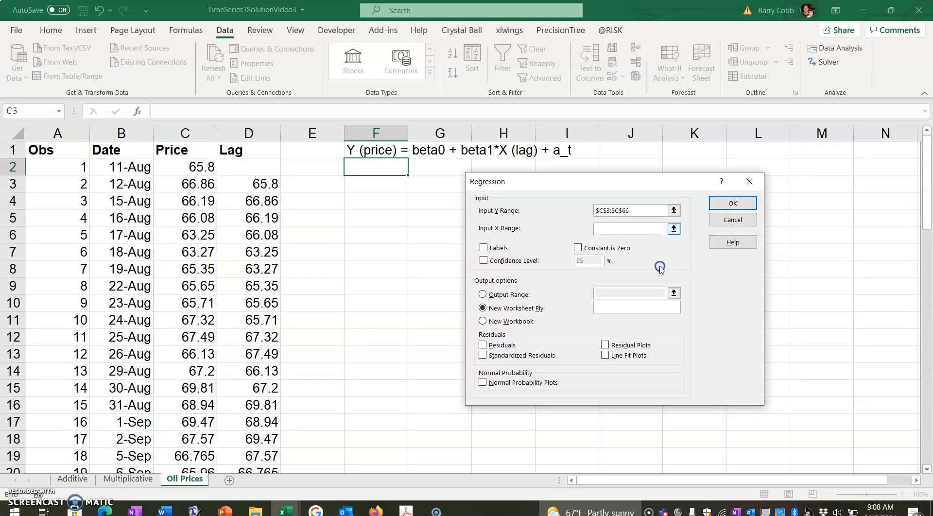
pyautogui.moveTo(262, 182); pyautogui.dragTo(281, 449)
pyautogui.moveTo(250, 455)
pyautogui.mouseDown()
pyautogui.moveTo(249, 490)
pyautogui.moveTo(249, 437)
pyautogui.mouseUp()
pyautogui.click(756, 197)
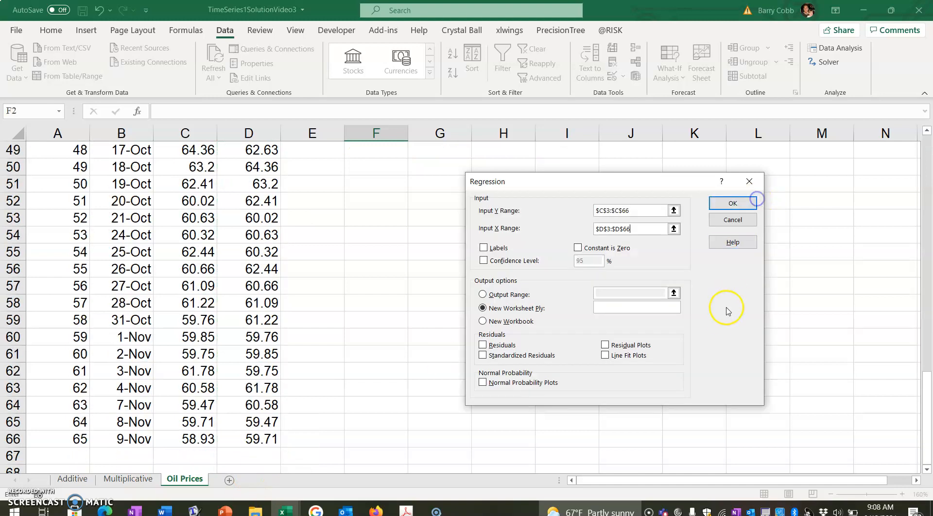
# Direct the regression output to cell F2 on the current sheet and run the analysis.
pyautogui.moveTo(927, 411); pyautogui.dragTo(930, 127)
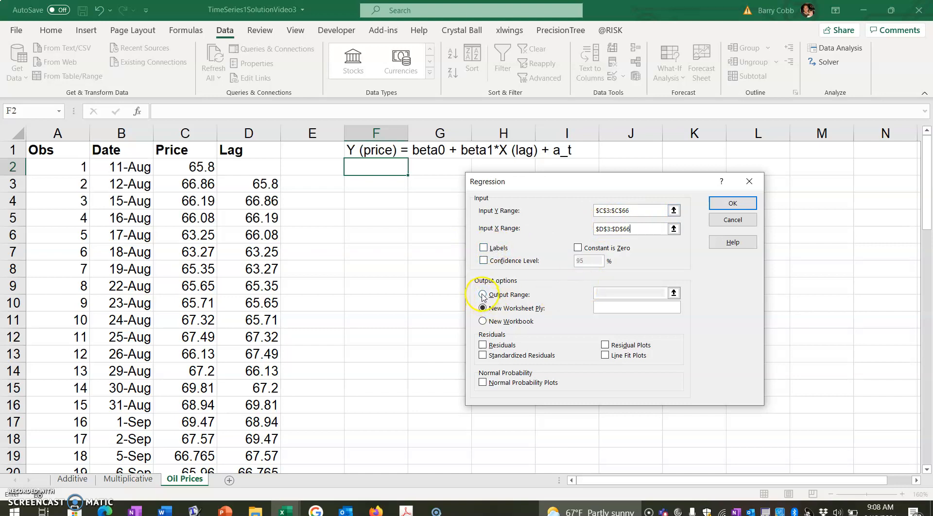
pyautogui.click(675, 291)
pyautogui.click(375, 167)
pyautogui.click(753, 193)
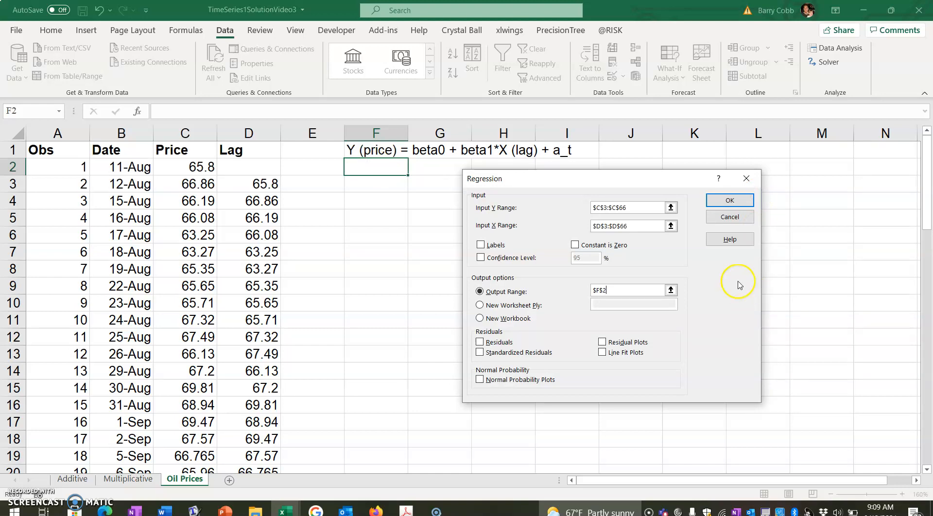
pyautogui.click(729, 200)
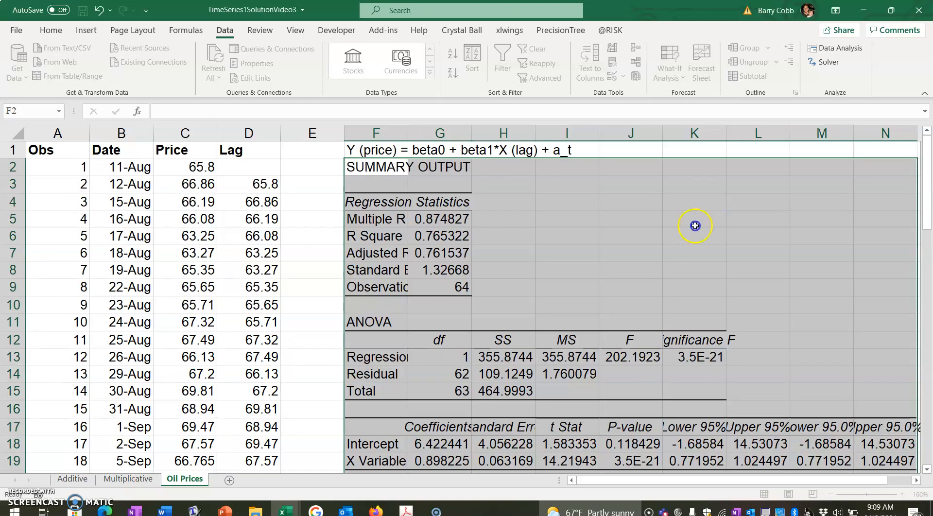
pyautogui.click(728, 203)
pyautogui.click(576, 208)
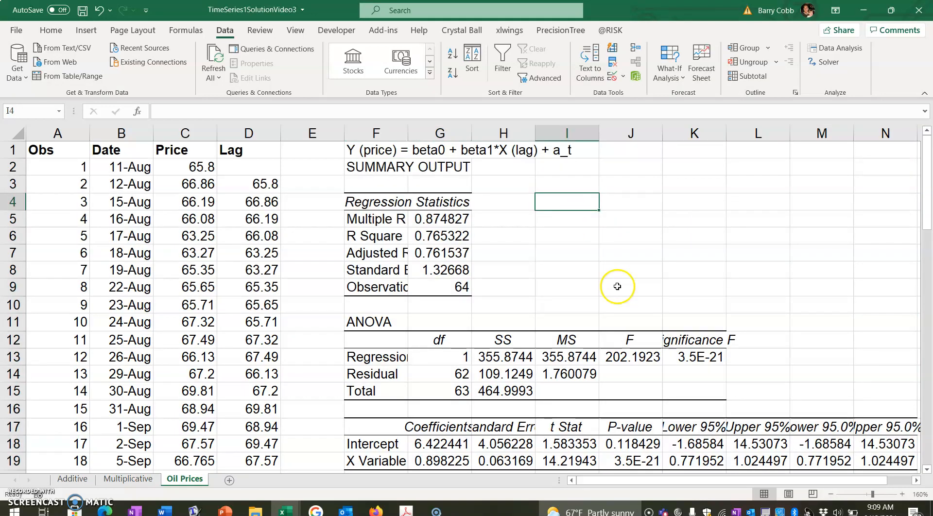
# Relabel the regression coefficient rows as beta0 in F18 and beta1 in F19.
pyautogui.click(830, 494)
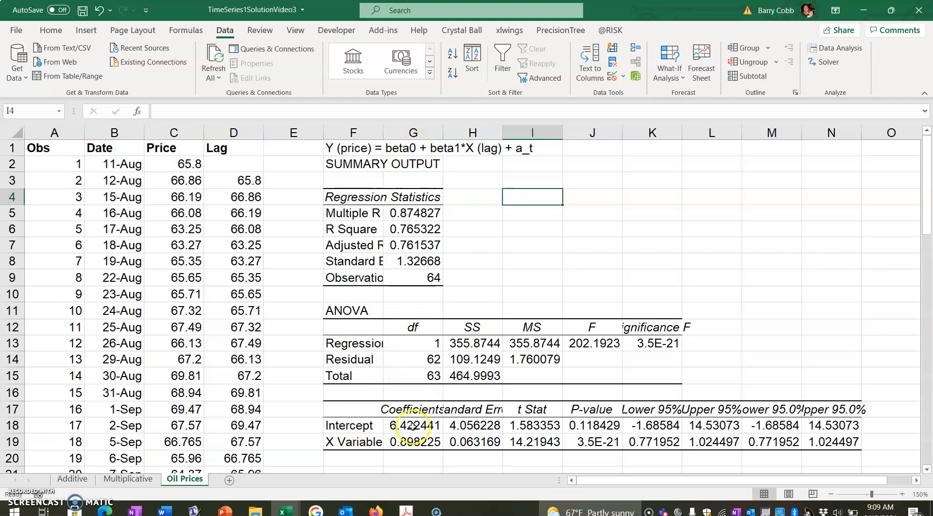
pyautogui.click(360, 425)
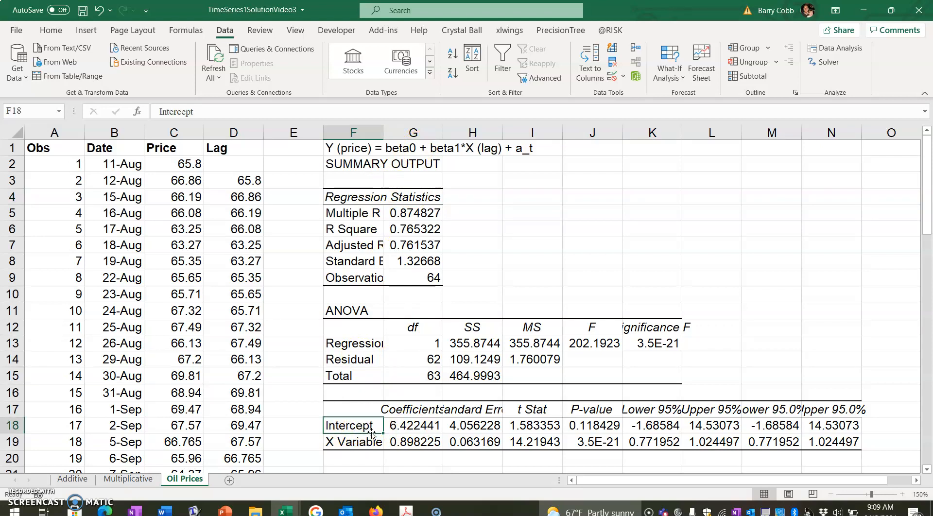
pyautogui.write('beta0')
pyautogui.press('Return')
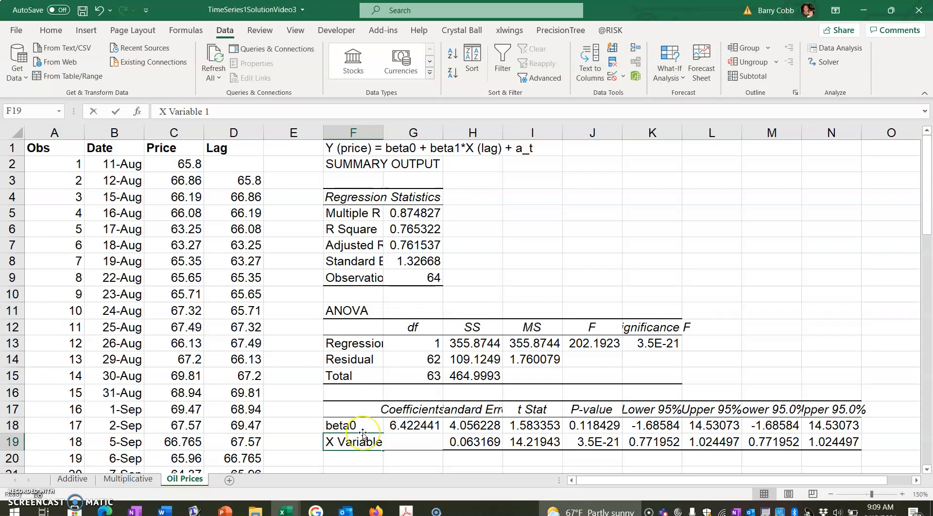
pyautogui.write('beta1')
pyautogui.press('Return')
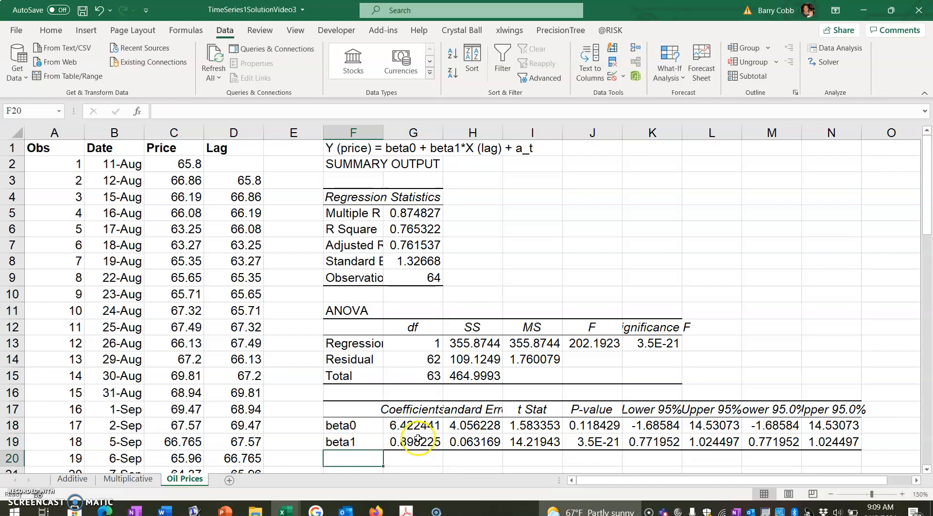
# Insert four blank columns at F through I, ahead of the regression output.
pyautogui.click(357, 132)
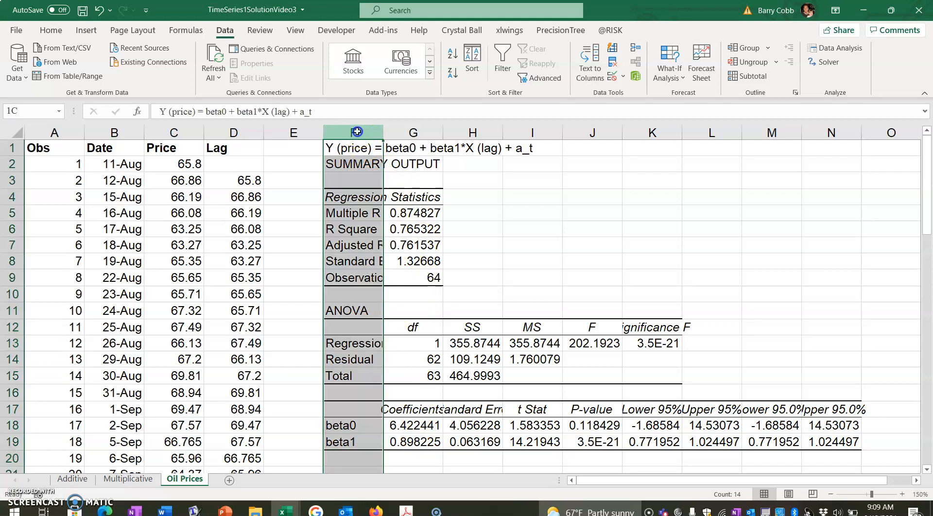
pyautogui.moveTo(357, 132); pyautogui.dragTo(407, 132)
pyautogui.rightClick(407, 132)
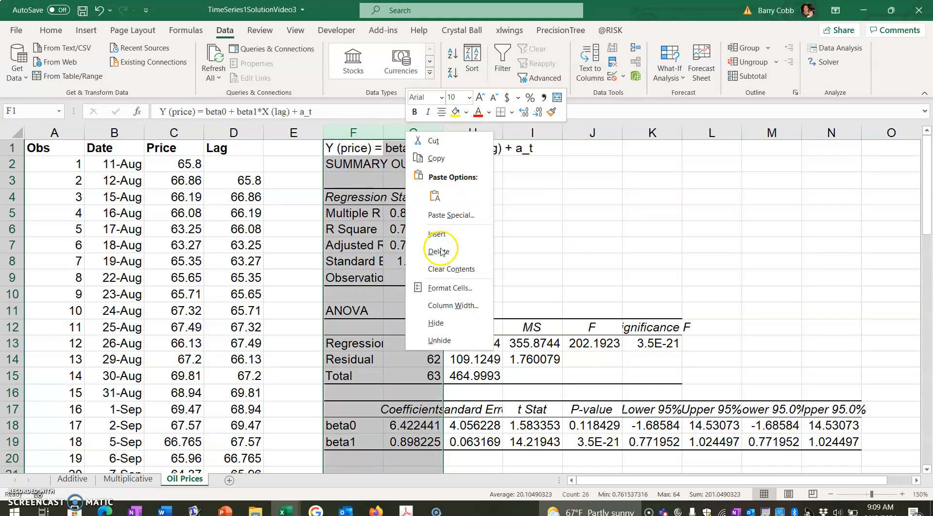
pyautogui.press('Escape')
pyautogui.click(366, 132)
pyautogui.moveTo(366, 132); pyautogui.dragTo(529, 132)
pyautogui.rightClick(528, 132)
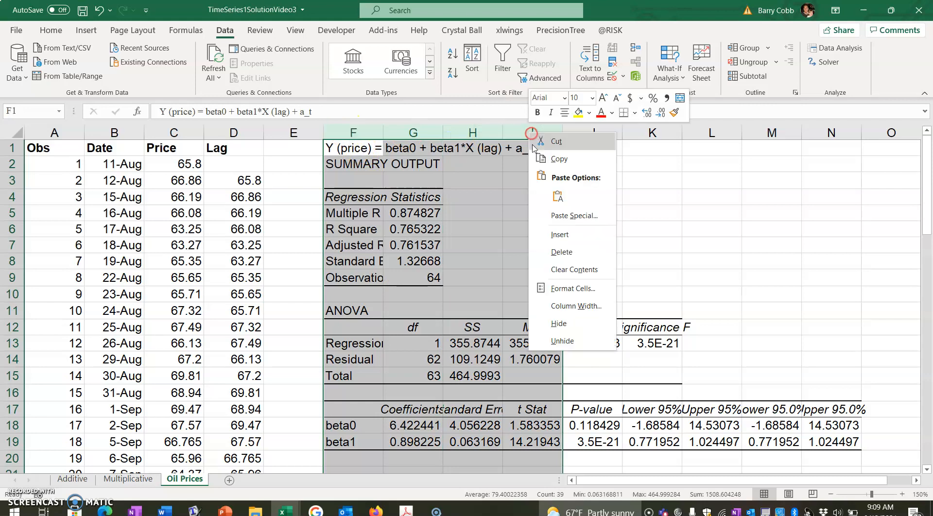
pyautogui.click(556, 232)
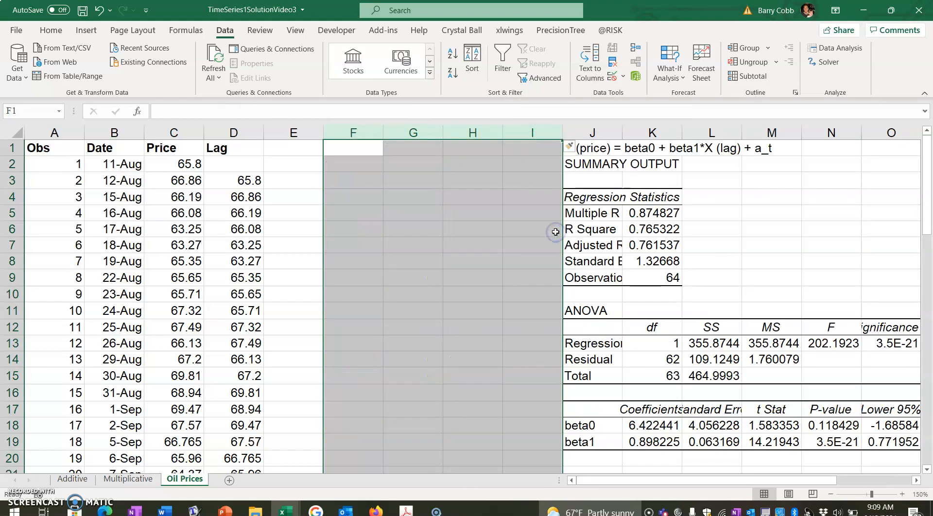
# Add the bold column headers Fitted in E1 and Residuals in F1.
pyautogui.click(292, 153)
pyautogui.write('Fitted')
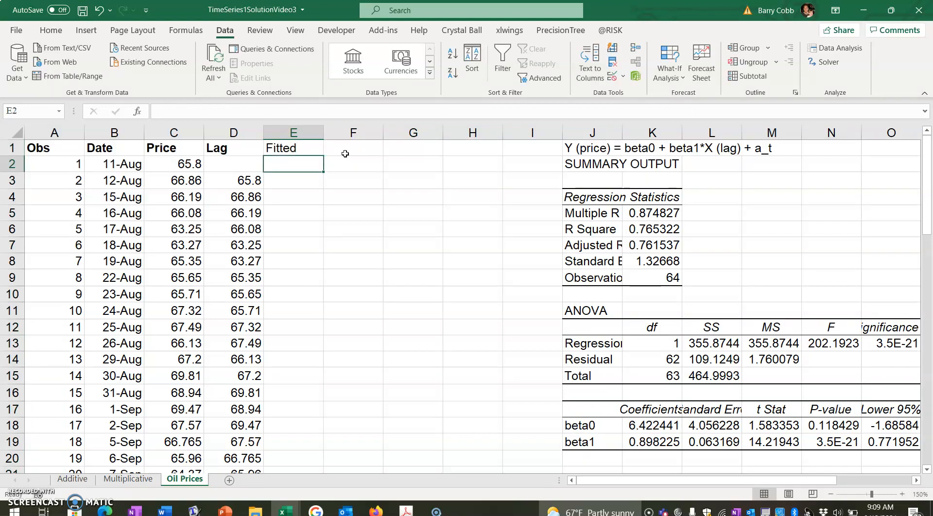
pyautogui.click(308, 151)
pyautogui.click(353, 150)
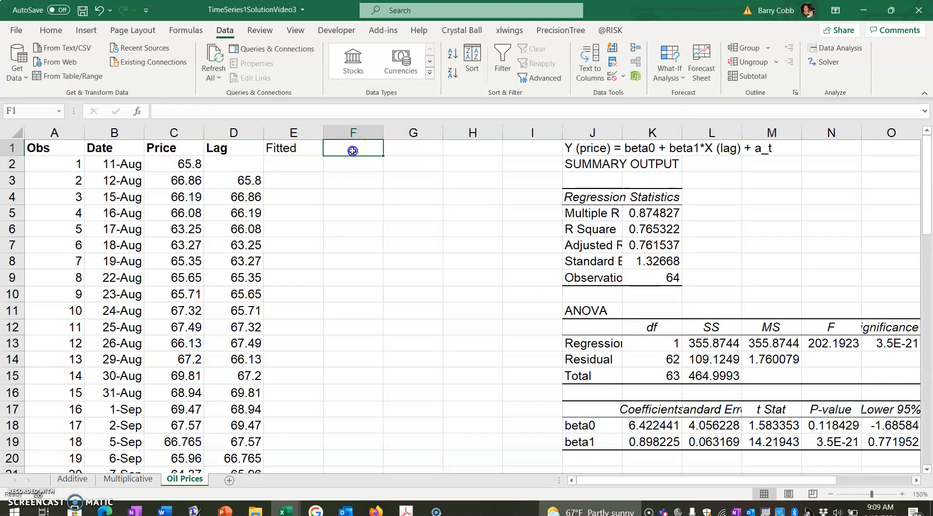
pyautogui.write('Residuals')
pyautogui.press('Return')
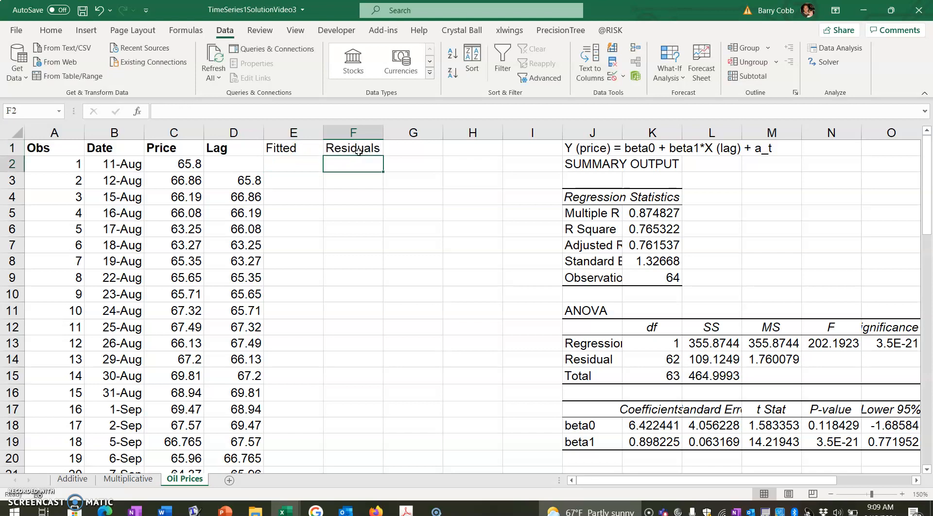
pyautogui.moveTo(297, 149); pyautogui.dragTo(342, 148)
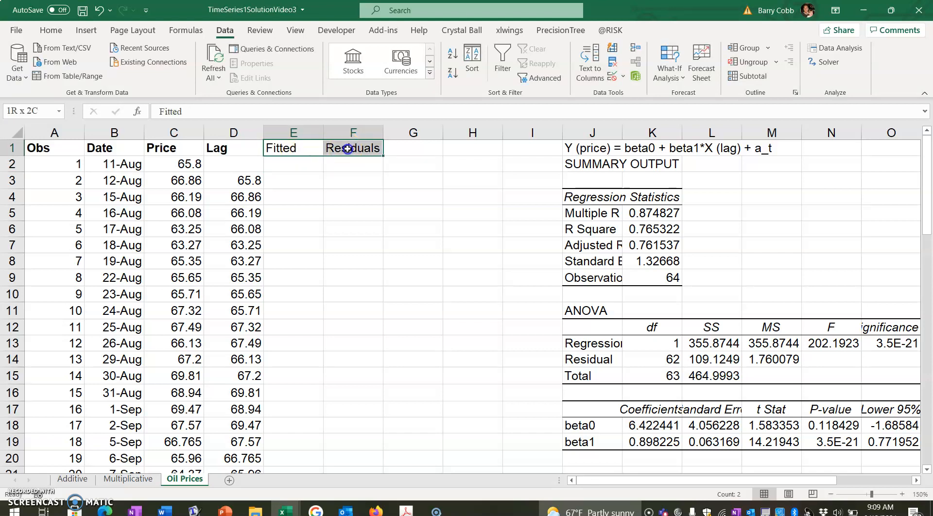
pyautogui.click(51, 31)
pyautogui.click(112, 71)
# Calculate the first fitted price in E3 with the formula =$K$18+$K$19*D3.
pyautogui.click(290, 185)
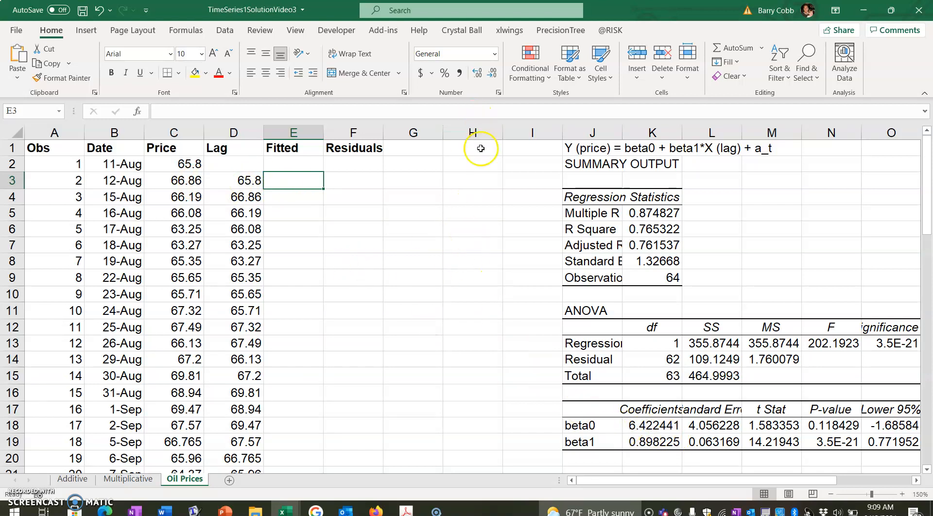
pyautogui.write('=')
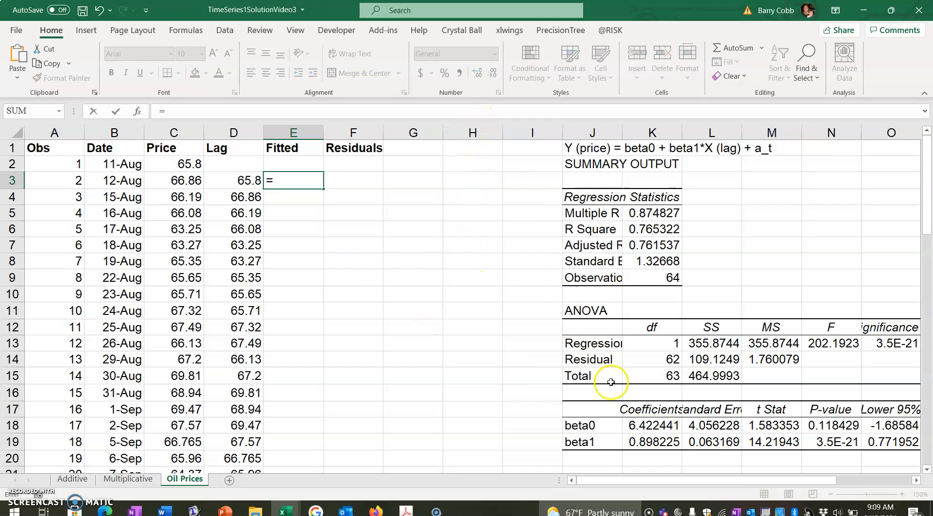
pyautogui.click(649, 428)
pyautogui.press('F4')
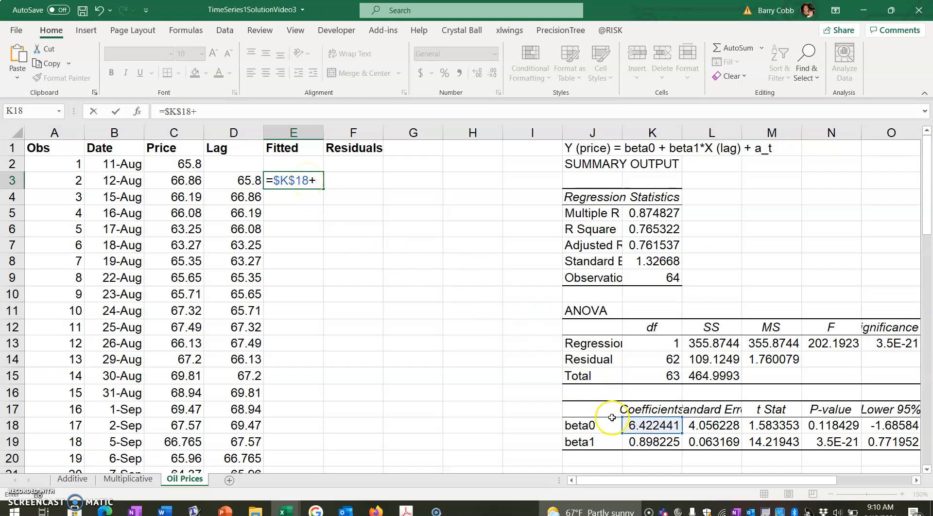
pyautogui.click(645, 442)
pyautogui.press('F4')
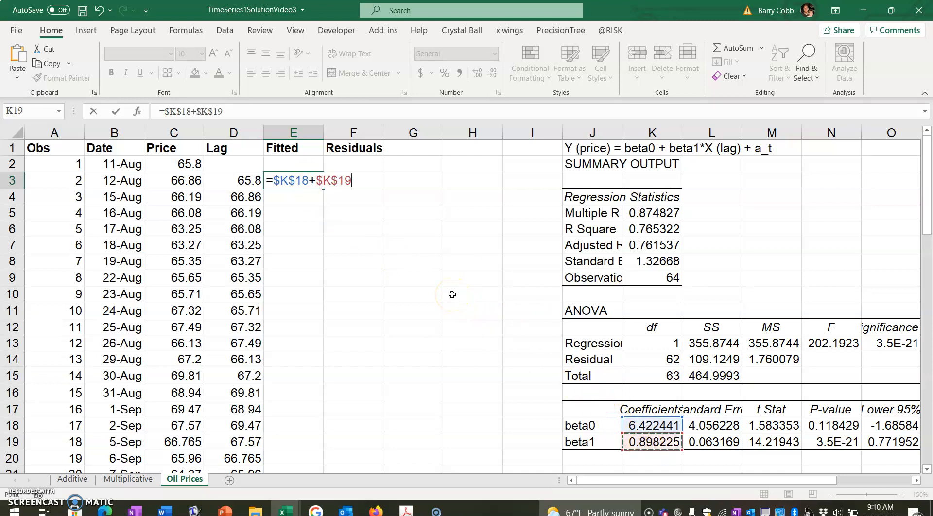
pyautogui.write('*')
pyautogui.click(244, 181)
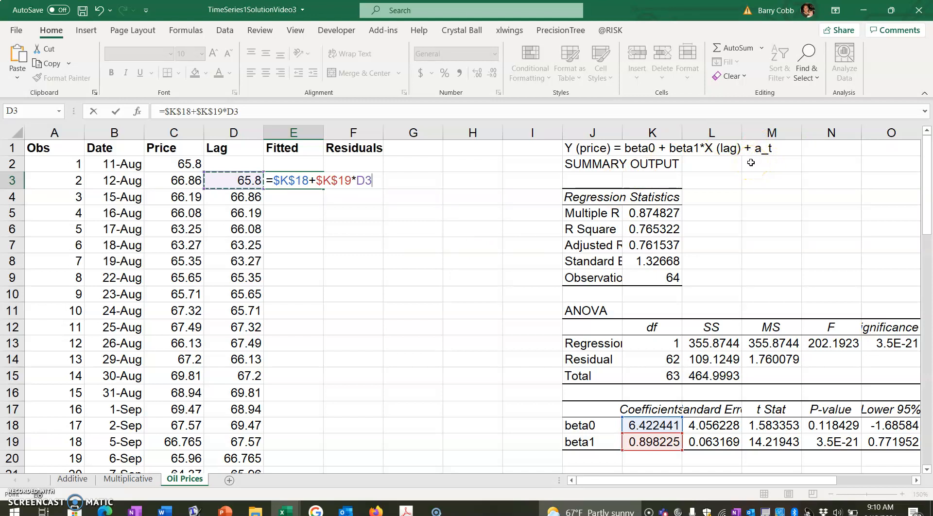
pyautogui.press('Return')
# Fill the fitted price formula from E3 down to E66.
pyautogui.click(309, 180)
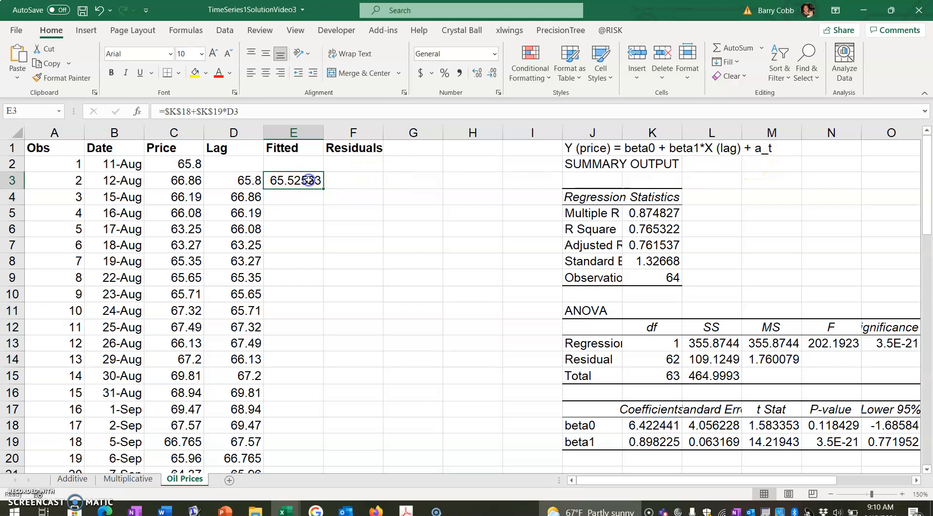
pyautogui.moveTo(325, 192); pyautogui.dragTo(301, 447)
pyautogui.scroll(2, 456, 362)
pyautogui.scroll(14, 456, 362)
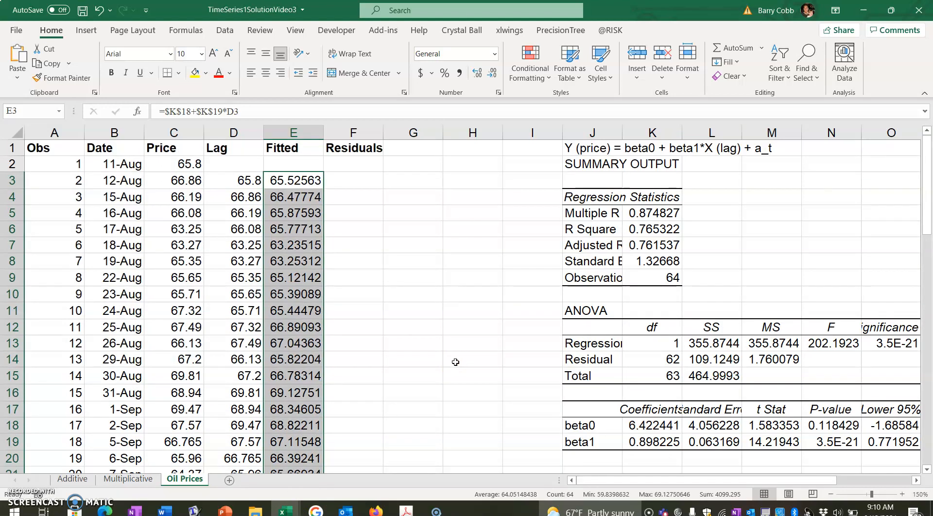
# Calculate the first residual in F3 as price minus fitted value, =C3-E3.
pyautogui.click(361, 181)
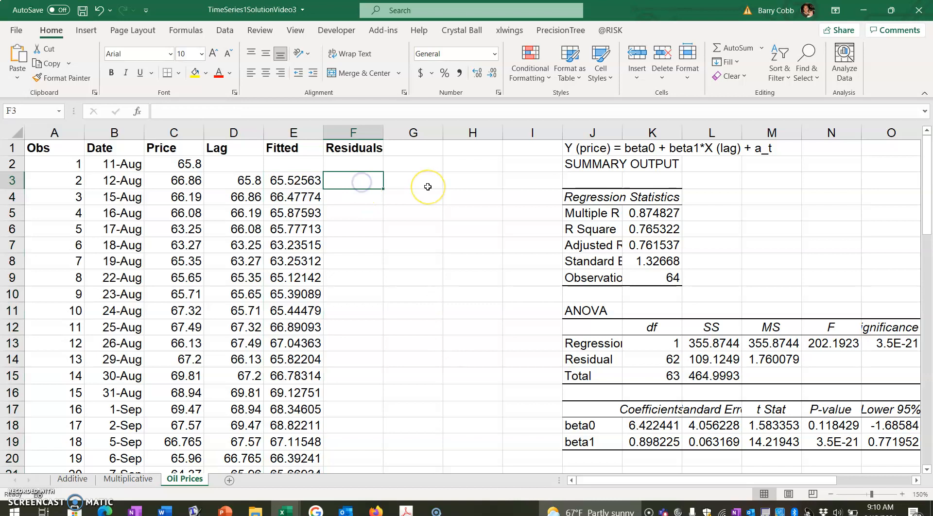
pyautogui.write('=')
pyautogui.press('Left')
pyautogui.press('Left')
pyautogui.press('Left')
pyautogui.write('-')
pyautogui.press('Left')
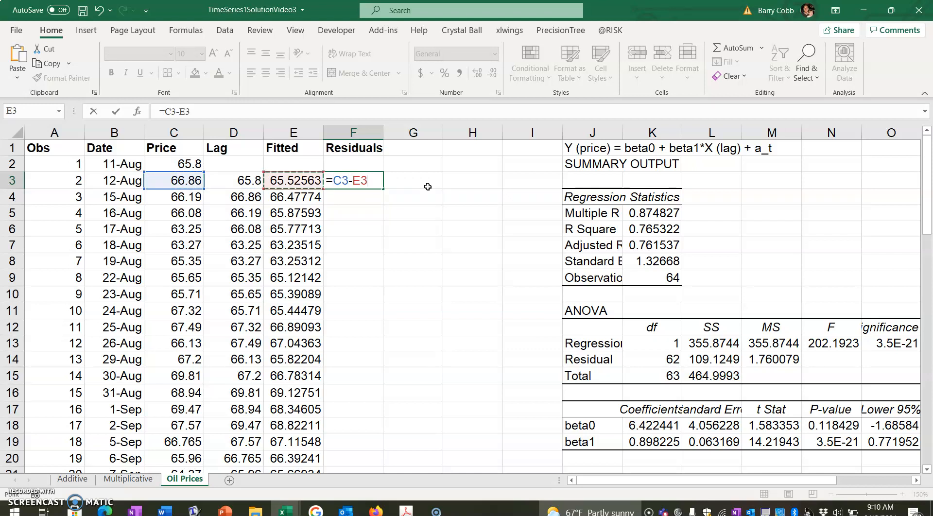
pyautogui.press('Return')
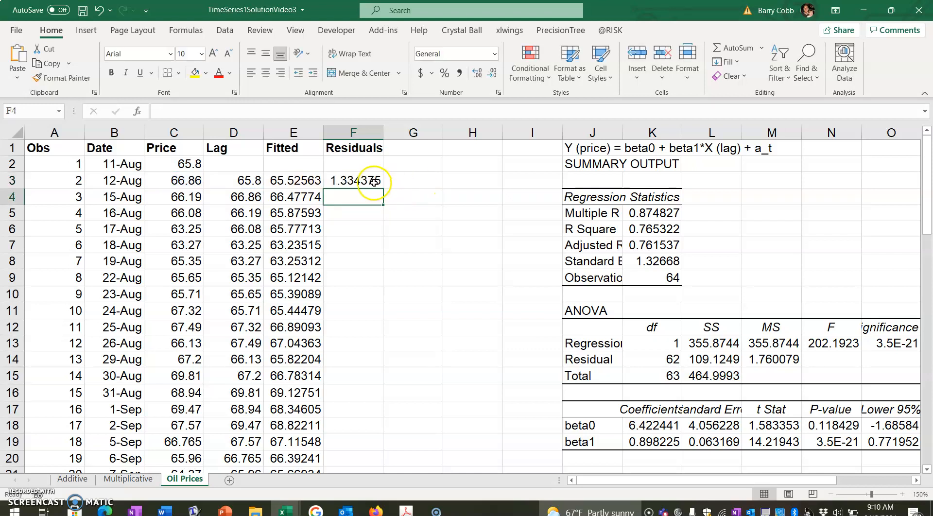
# Fill the residual formula from F3 down to F66.
pyautogui.click(373, 180)
pyautogui.moveTo(384, 190); pyautogui.dragTo(356, 433)
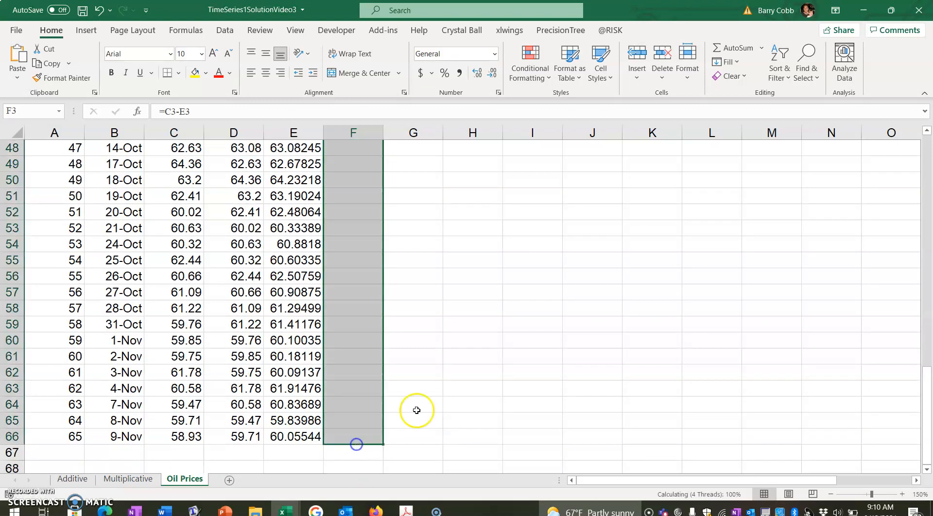
pyautogui.scroll(15, 466, 352)
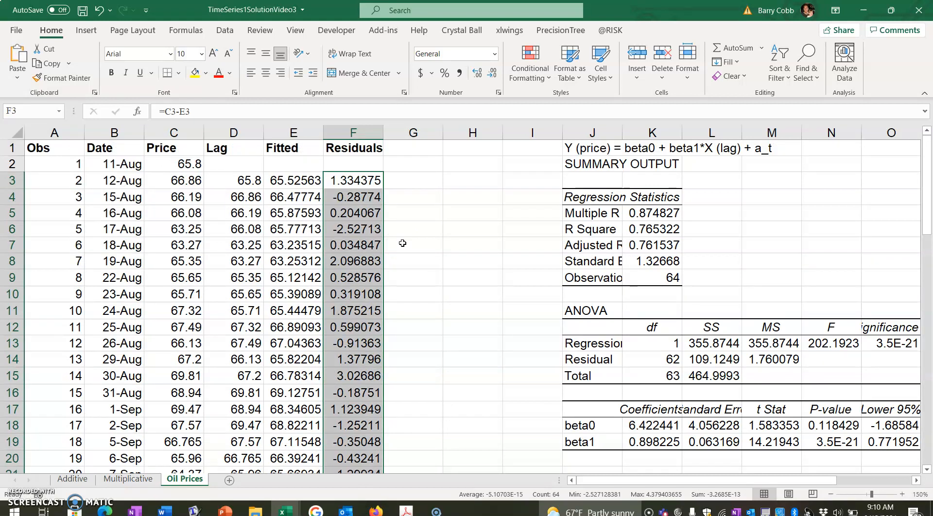
# Enter the labels Mean in G3 and St Dev in G4 beside the residuals.
pyautogui.click(398, 179)
pyautogui.write('Mean')
pyautogui.press('Return')
pyautogui.write('St Dev')
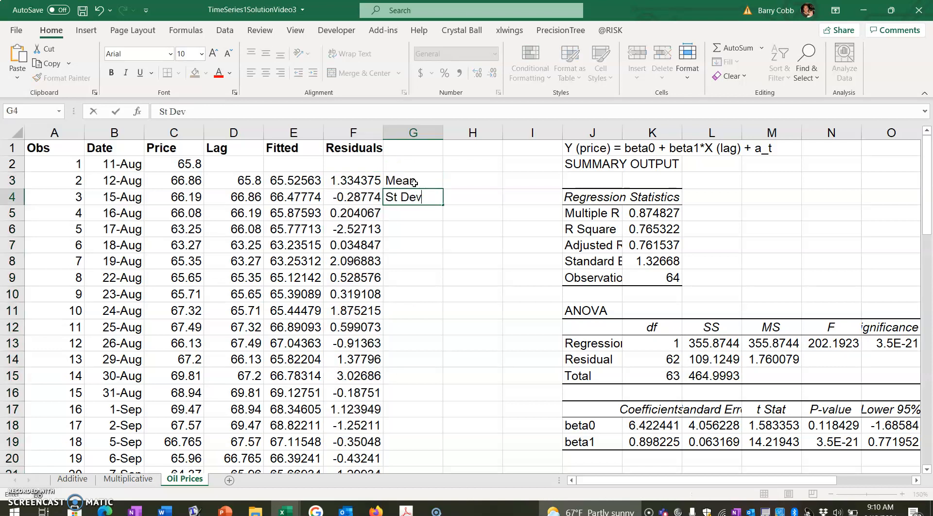
pyautogui.hotkey('ctrl', 'Return')
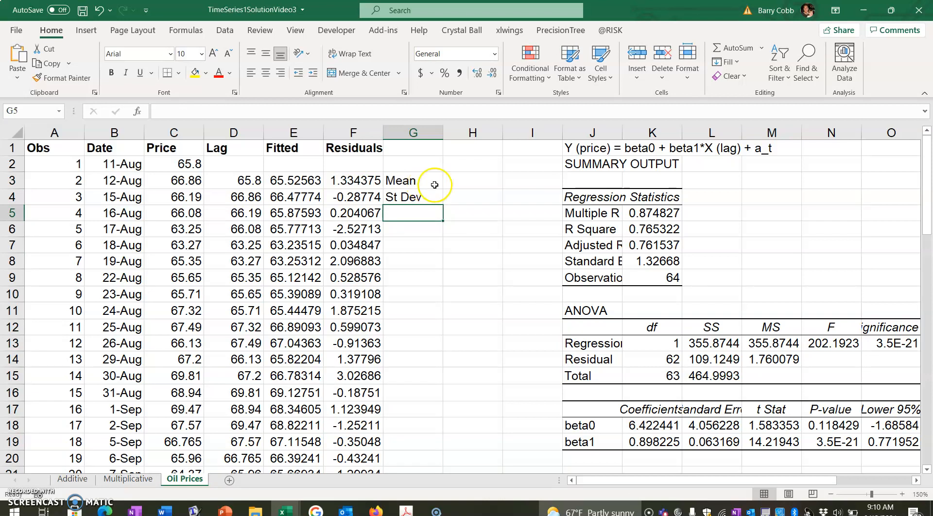
# Calculate the mean of the residuals in H3 with =AVERAGE(F3:F66).
pyautogui.click(461, 181)
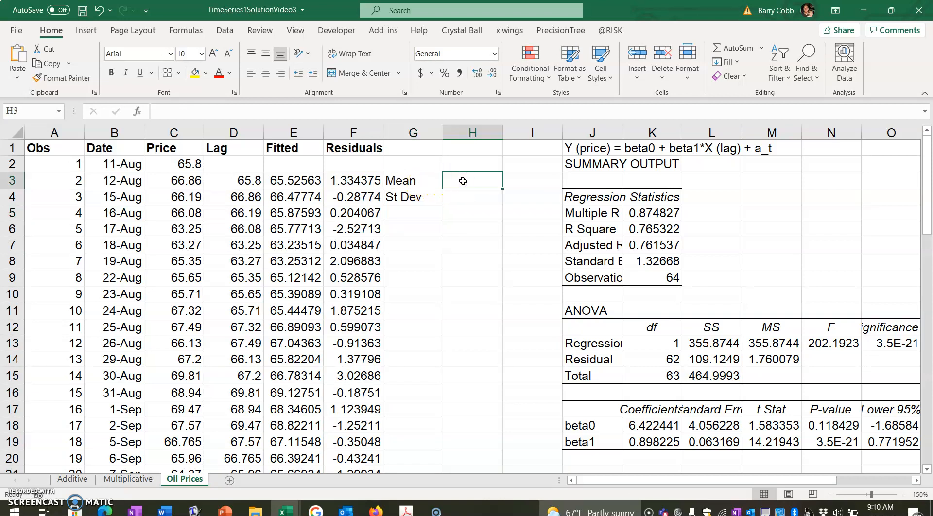
pyautogui.write('=a')
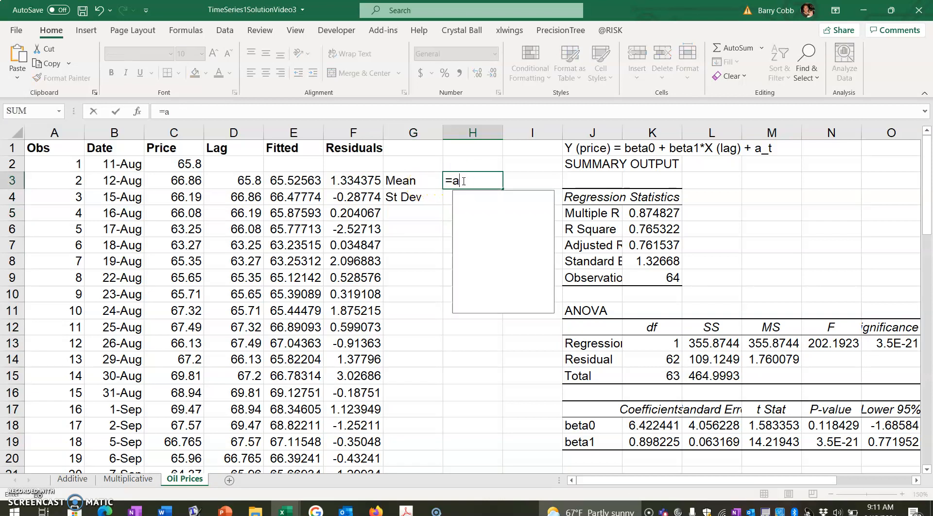
pyautogui.write('verage(')
pyautogui.moveTo(353, 180); pyautogui.dragTo(343, 443)
pyautogui.press('Return')
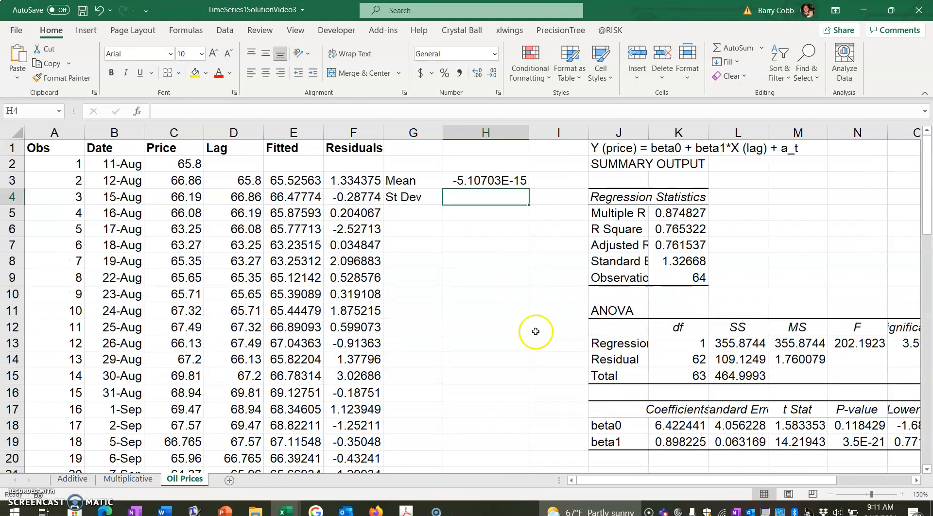
# Format the residual mean in H3 as Number with six decimal places and narrow column H slightly.
pyautogui.click(490, 180)
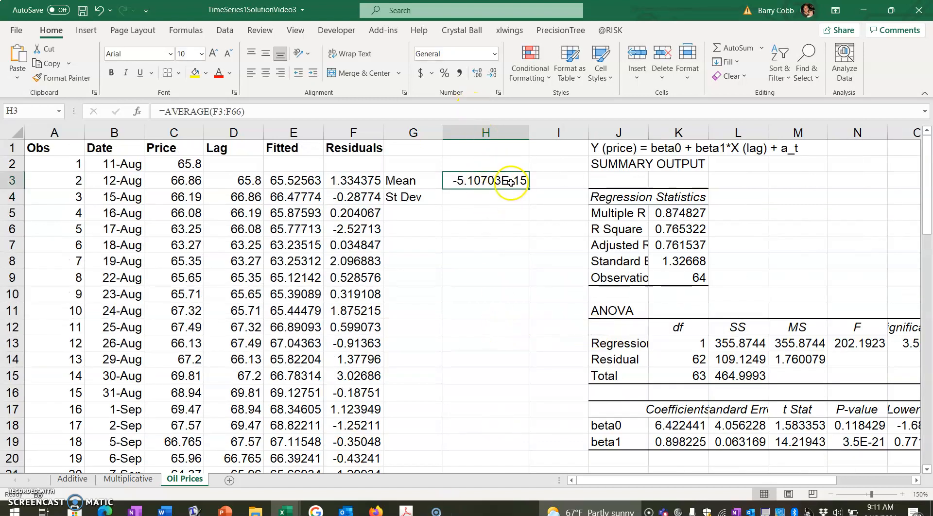
pyautogui.click(494, 53)
pyautogui.click(455, 100)
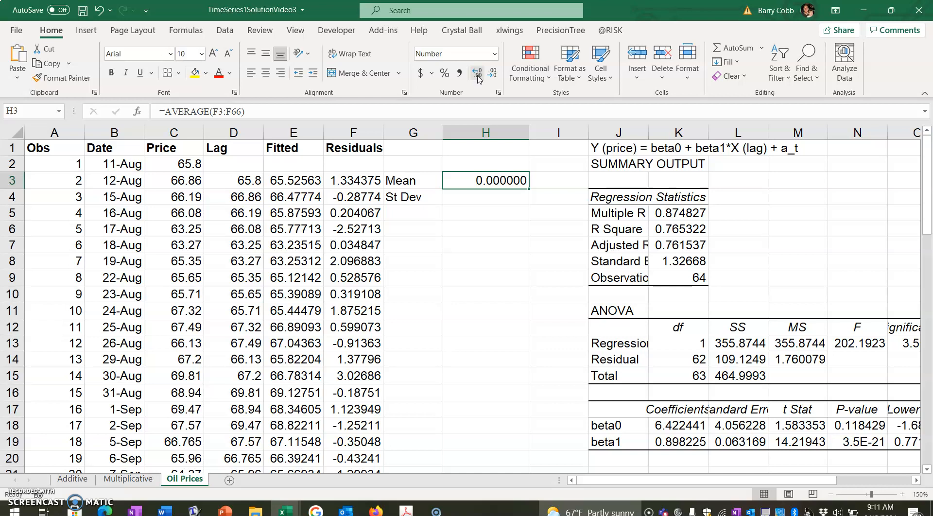
pyautogui.moveTo(529, 133); pyautogui.dragTo(511, 132)
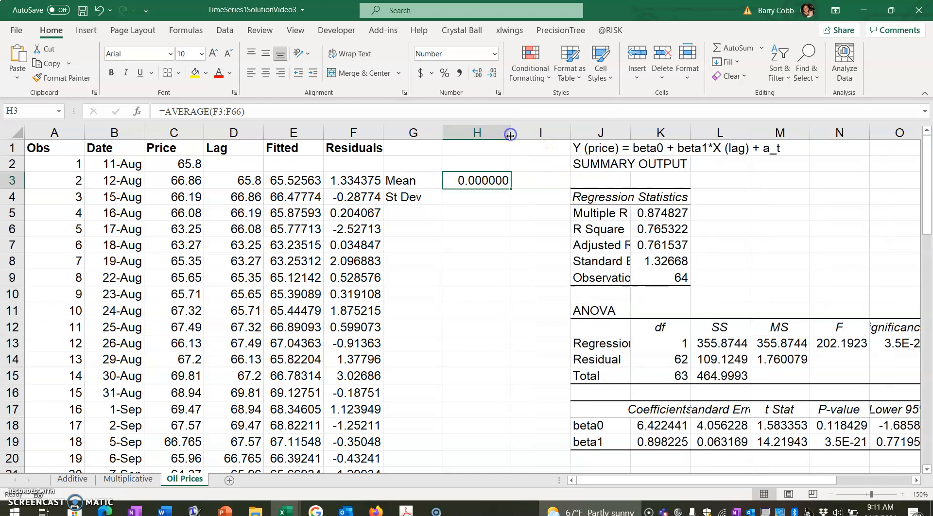
# Calculate the sample standard deviation of the residuals F3:F66 in H4 with STDEV.S.
pyautogui.click(495, 199)
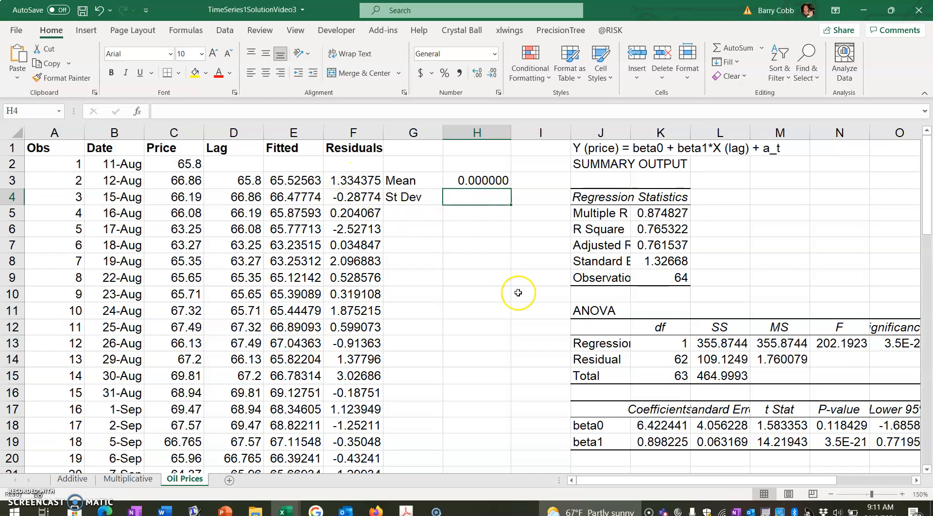
pyautogui.write('=stdev.s(')
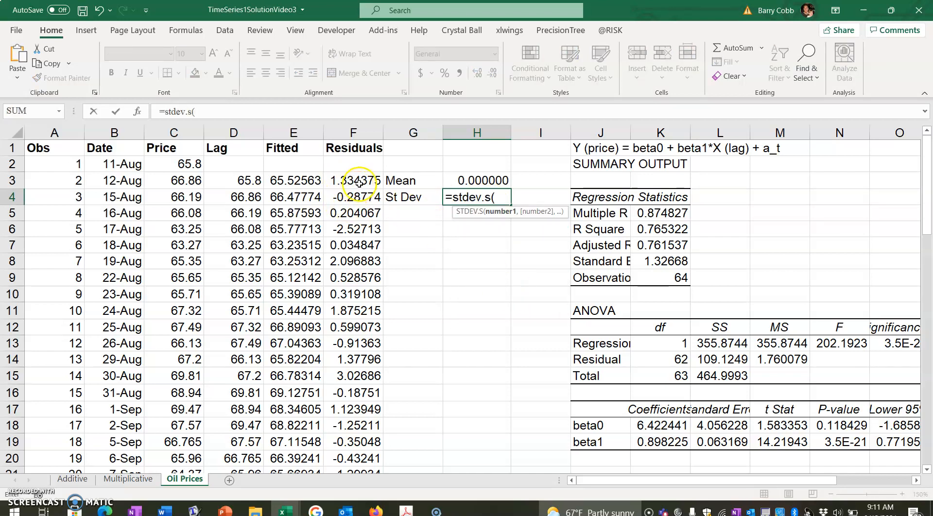
pyautogui.moveTo(359, 183); pyautogui.dragTo(359, 444)
pyautogui.press('Return')
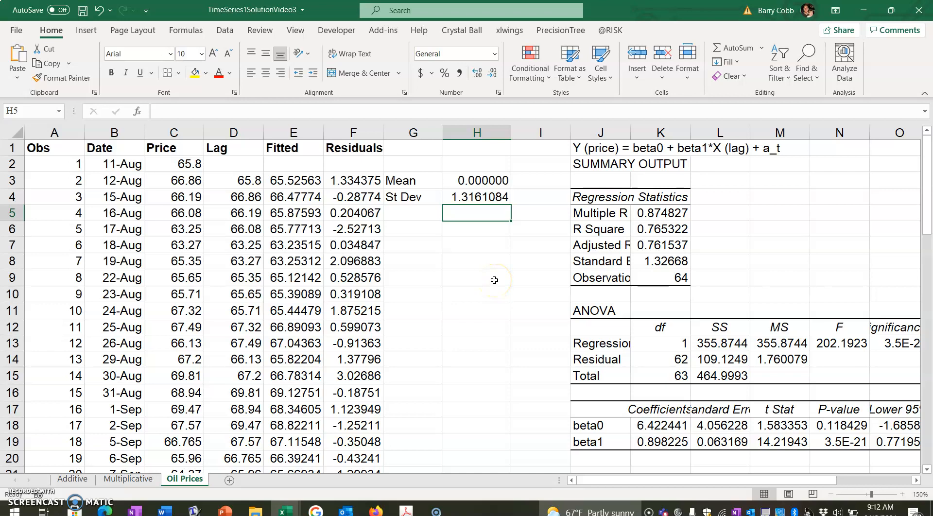
# Extend the Obs column with the forecast observations 66 through 70 in A67:A71.
pyautogui.scroll(-13, 494, 280)
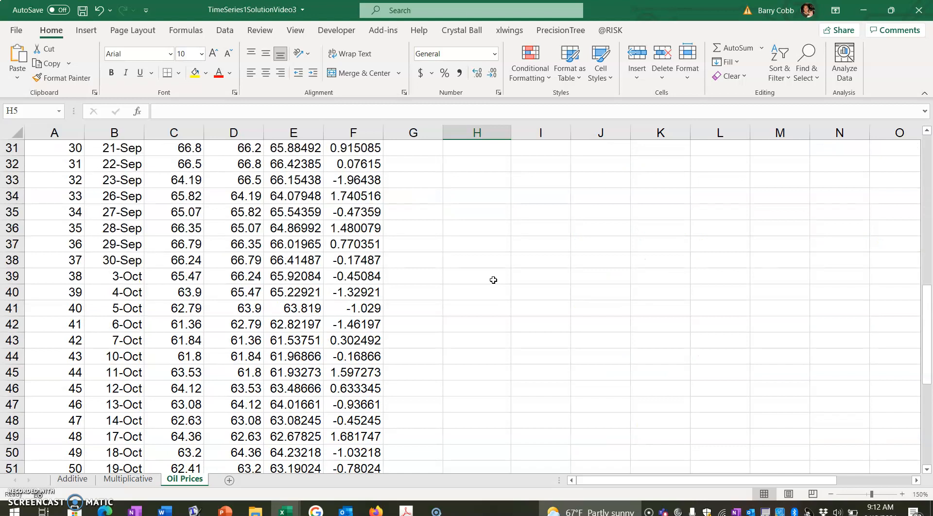
pyautogui.scroll(-5, 493, 280)
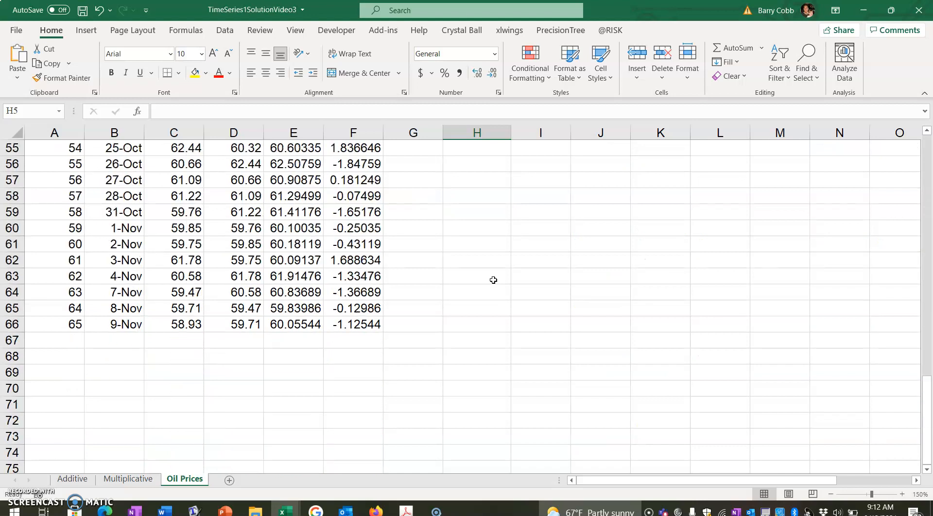
pyautogui.click(68, 344)
pyautogui.write('66')
pyautogui.press('Return')
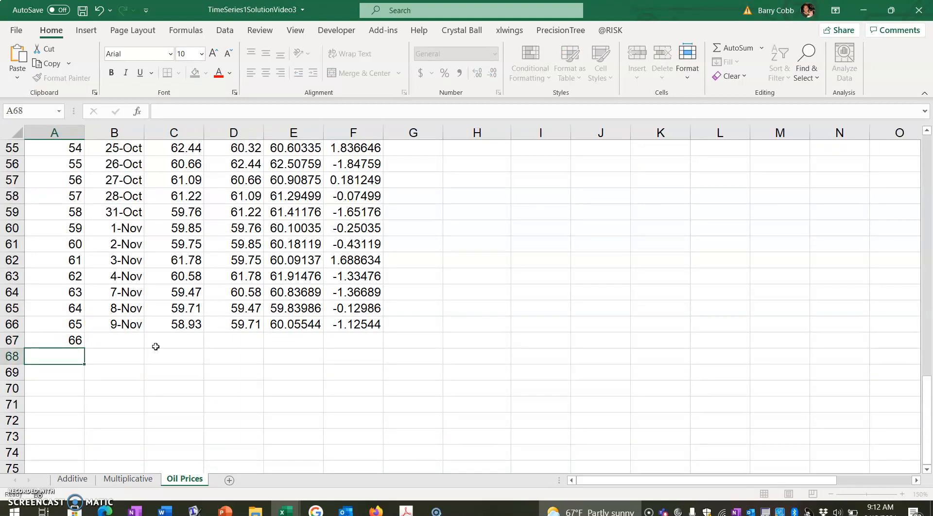
pyautogui.write('67')
pyautogui.press('Return')
pyautogui.write('68')
pyautogui.press('Return')
pyautogui.write('69')
pyautogui.press('Return')
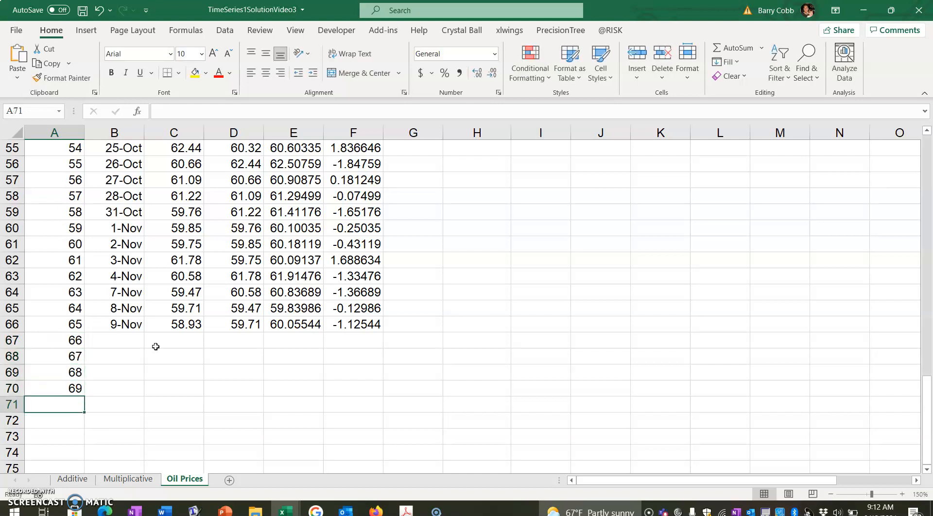
pyautogui.write('70')
pyautogui.press('Return')
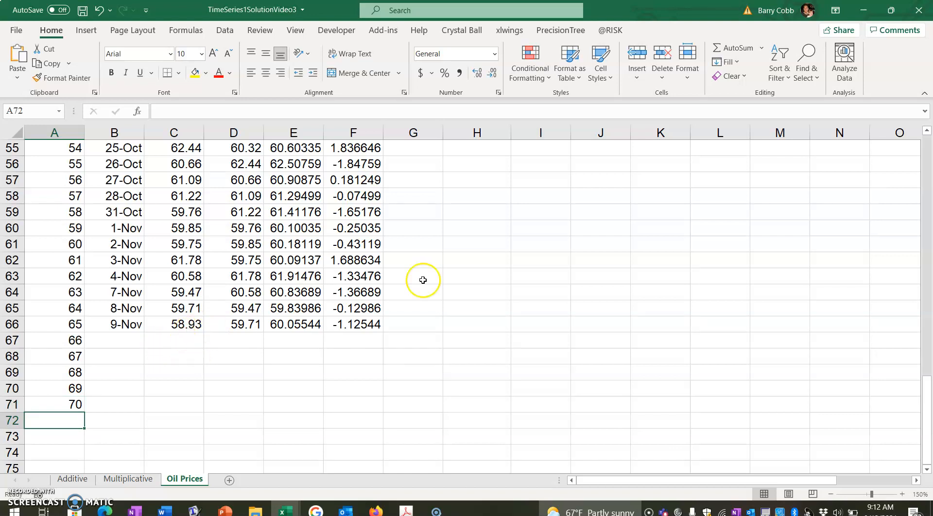
# Fill the Lag formula from D66 down through D71 for the five forecast rows.
pyautogui.click(931, 396)
pyautogui.moveTo(926, 374)
pyautogui.mouseDown()
pyautogui.moveTo(926, 145)
pyautogui.moveTo(926, 370)
pyautogui.mouseUp()
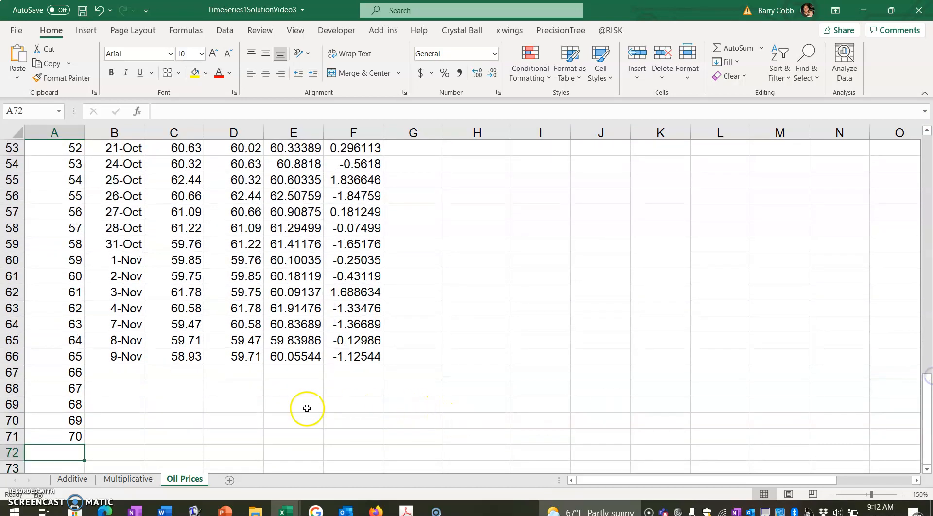
pyautogui.click(241, 370)
pyautogui.write('=')
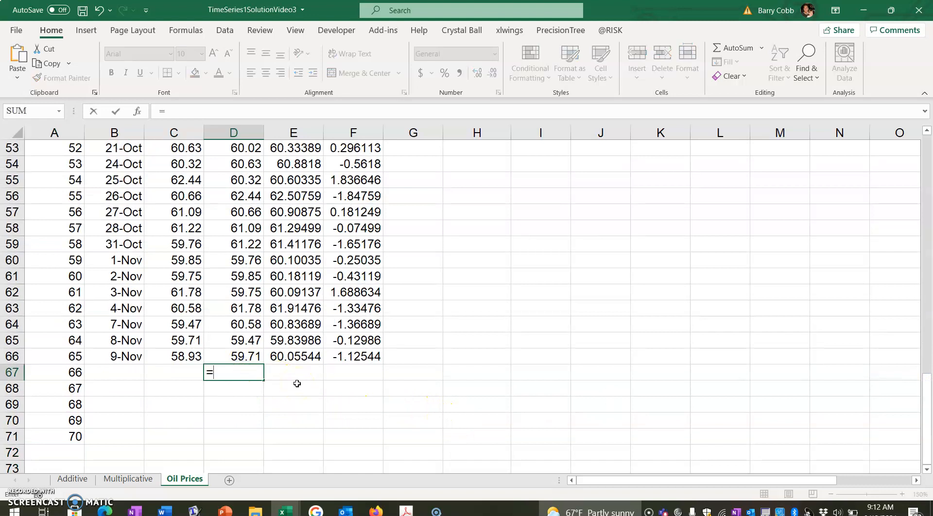
pyautogui.press('Escape')
pyautogui.click(256, 356)
pyautogui.moveTo(263, 367); pyautogui.dragTo(258, 437)
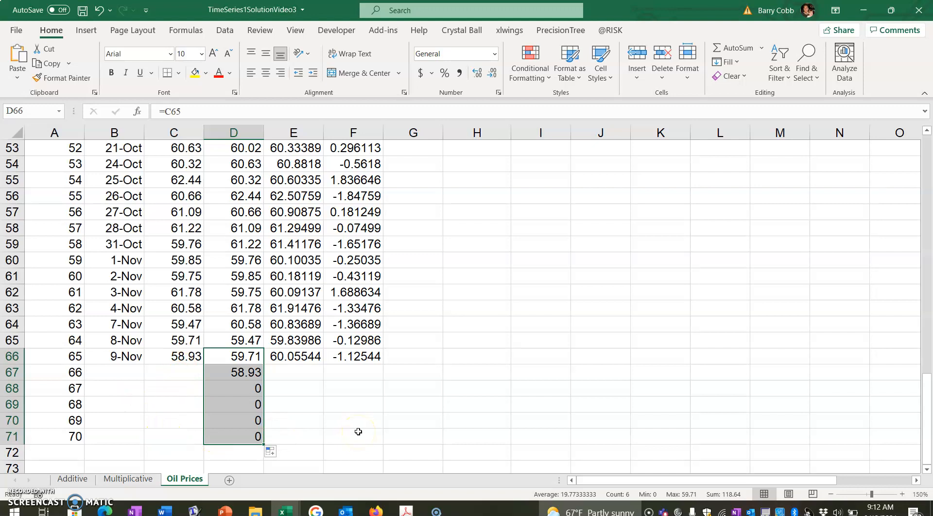
pyautogui.moveTo(342, 370); pyautogui.dragTo(344, 438)
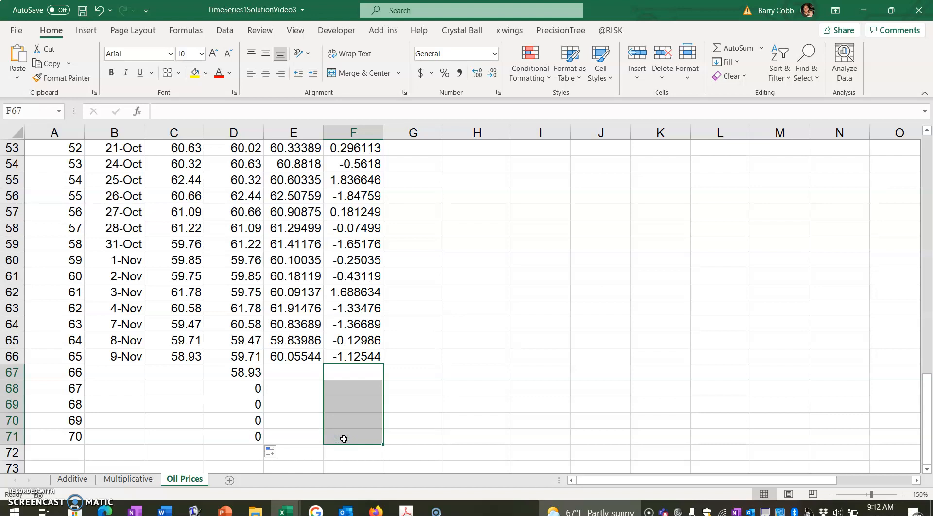
pyautogui.click(345, 375)
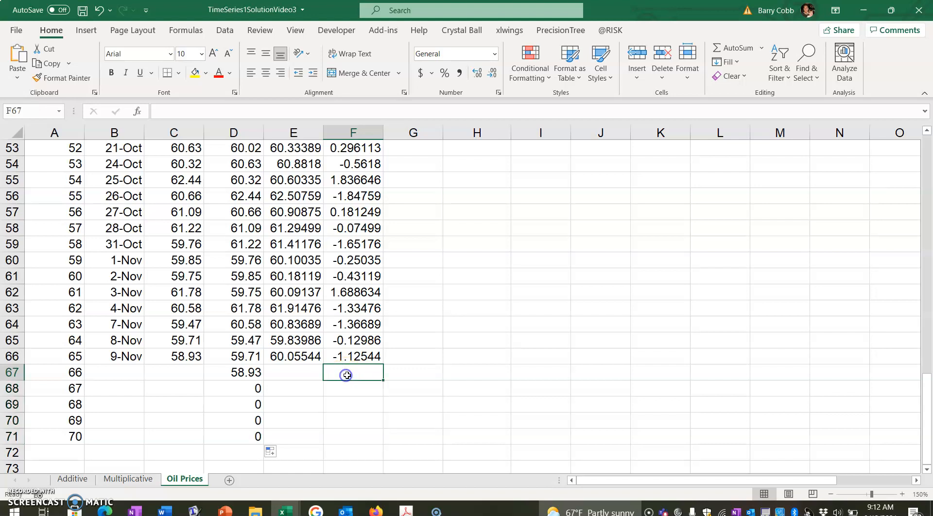
pyautogui.click(613, 30)
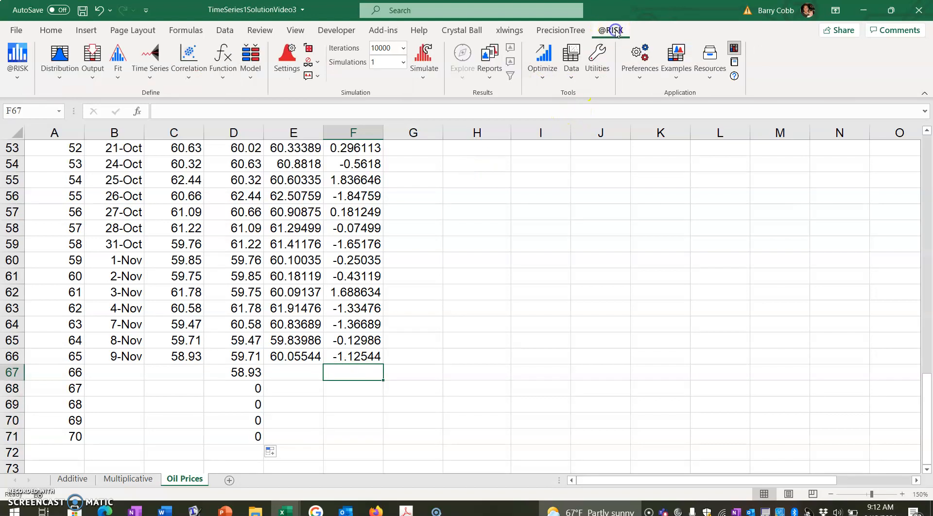
pyautogui.click(56, 81)
pyautogui.click(66, 93)
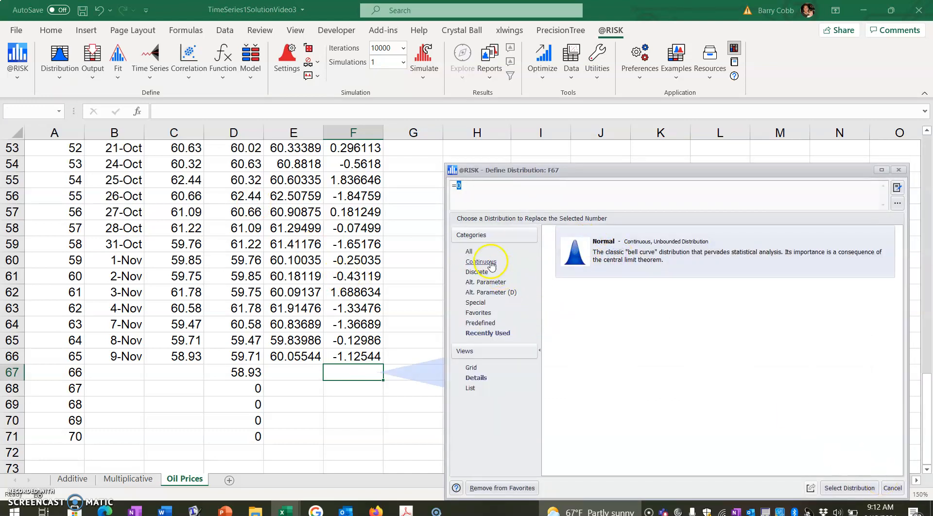
pyautogui.click(849, 488)
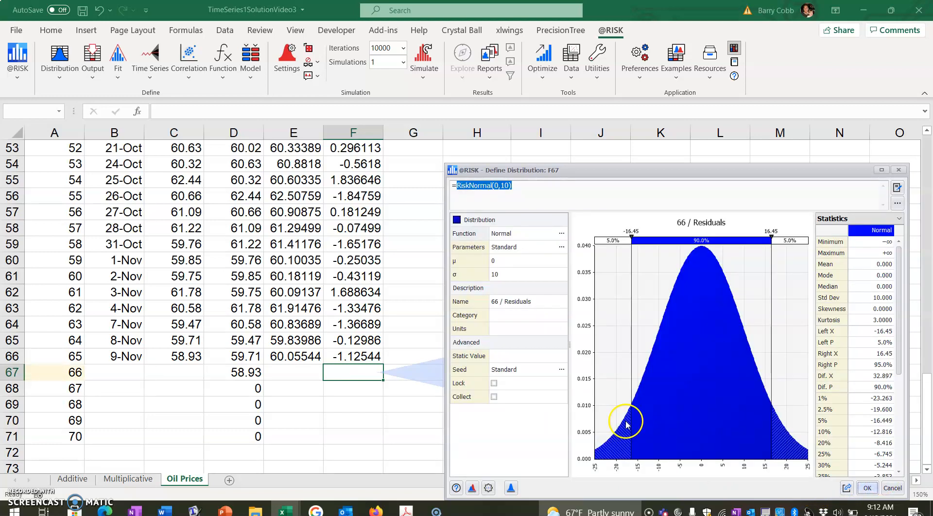
# Link the Normal distribution's standard deviation to the residual St Dev in cell H4.
pyautogui.click(502, 278)
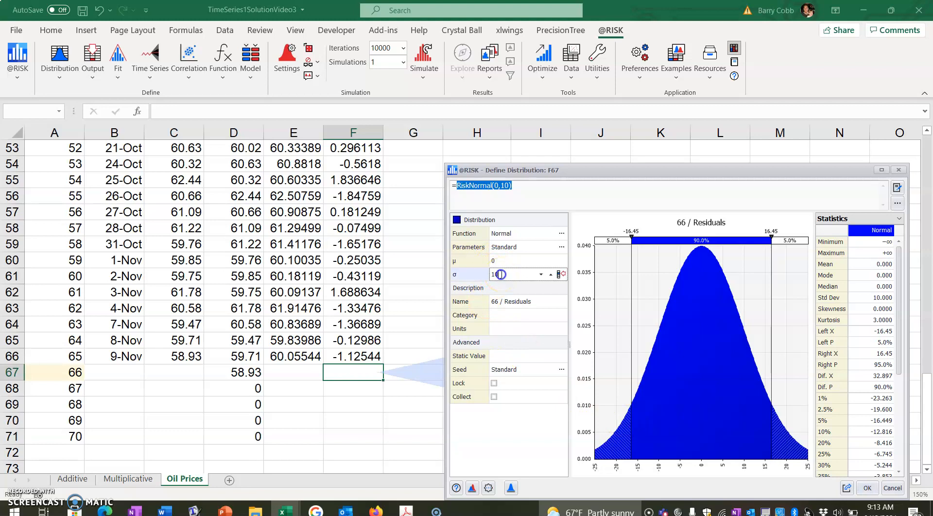
pyautogui.click(562, 275)
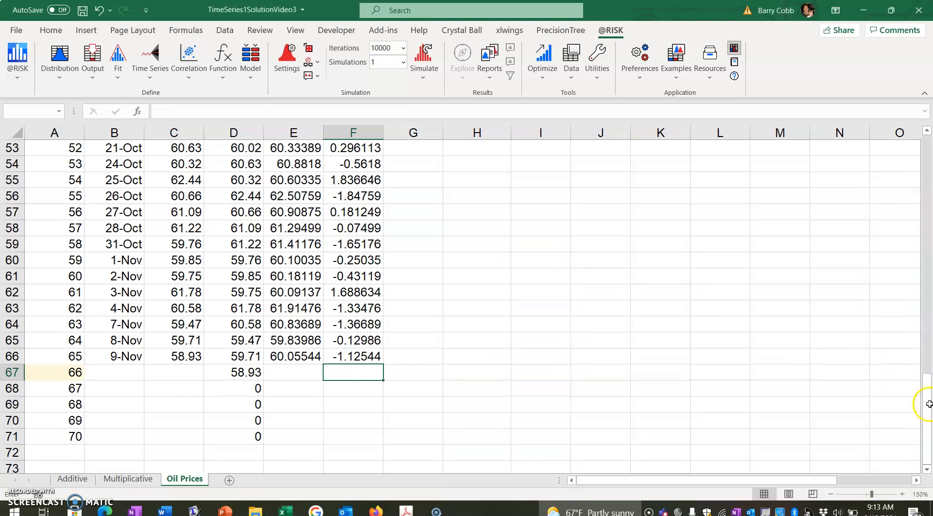
pyautogui.moveTo(926, 413); pyautogui.dragTo(923, 162)
pyautogui.click(478, 198)
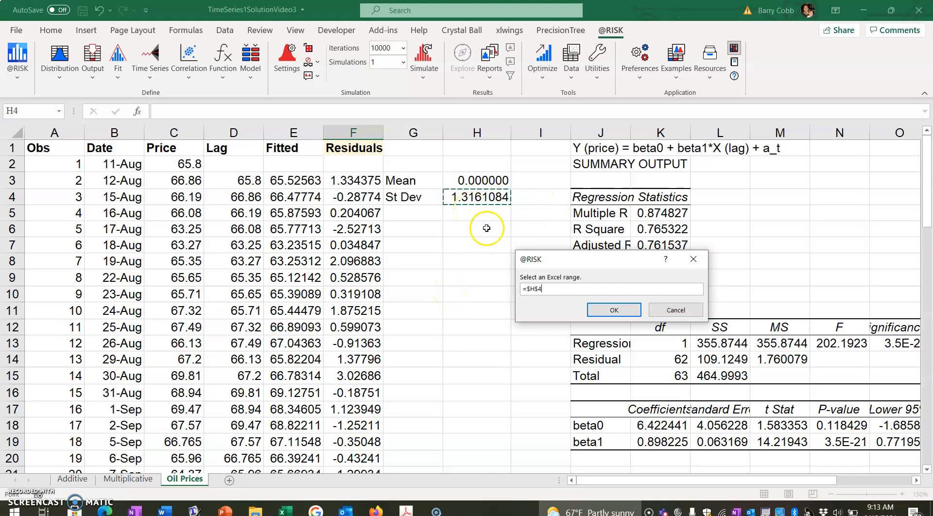
pyautogui.click(613, 310)
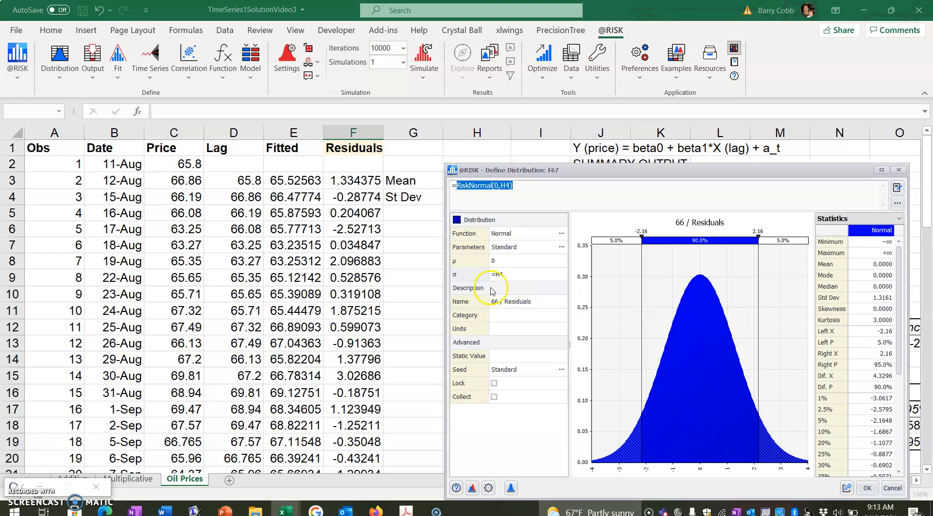
# Make the standard deviation reference absolute as $H$4 and accept the distribution for F67.
pyautogui.click(498, 274)
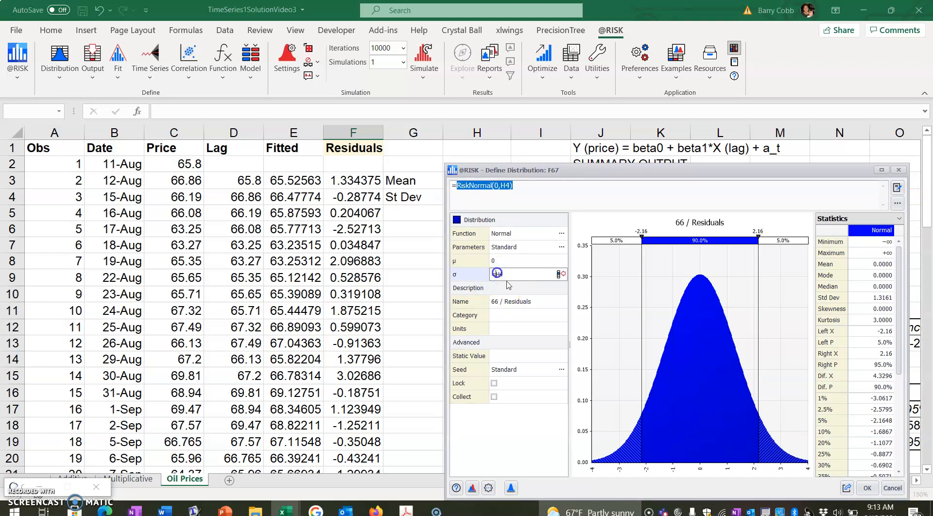
pyautogui.write('$')
pyautogui.click(504, 274)
pyautogui.write('$')
pyautogui.moveTo(598, 170); pyautogui.dragTo(545, 158)
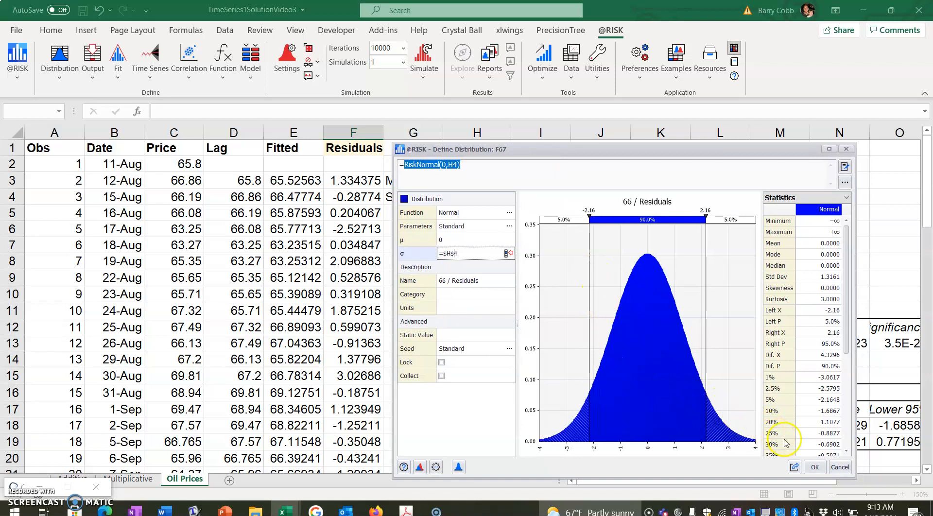
pyautogui.click(814, 467)
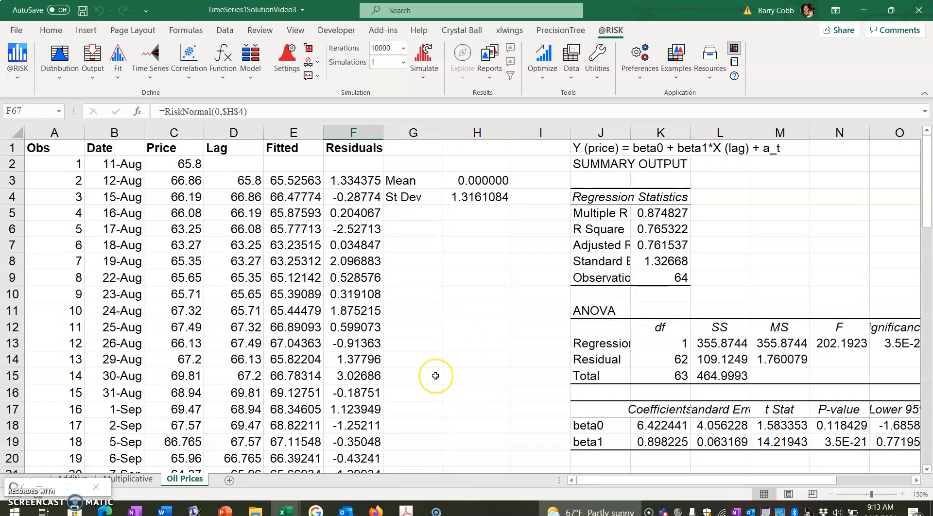
# Copy the RiskNormal residual formula from F67 down through F71.
pyautogui.scroll(-20, 435, 375)
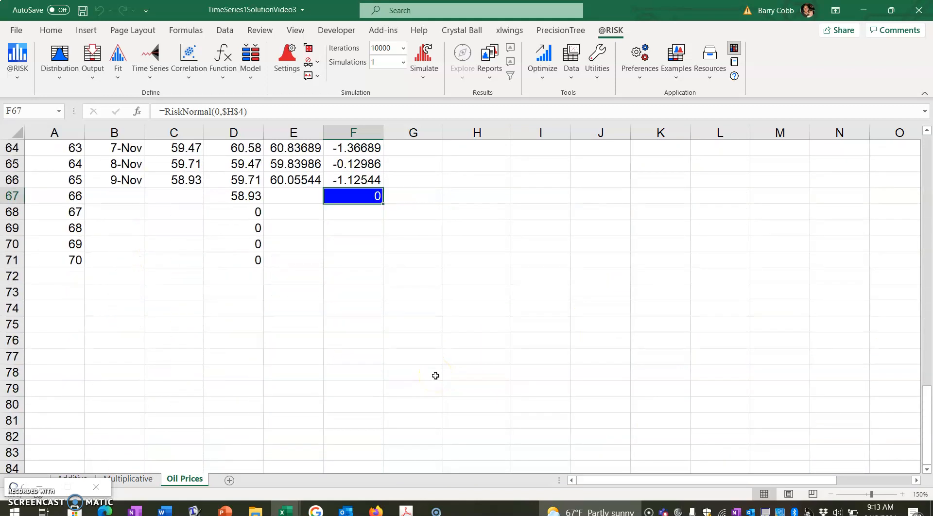
pyautogui.moveTo(384, 206); pyautogui.dragTo(384, 267)
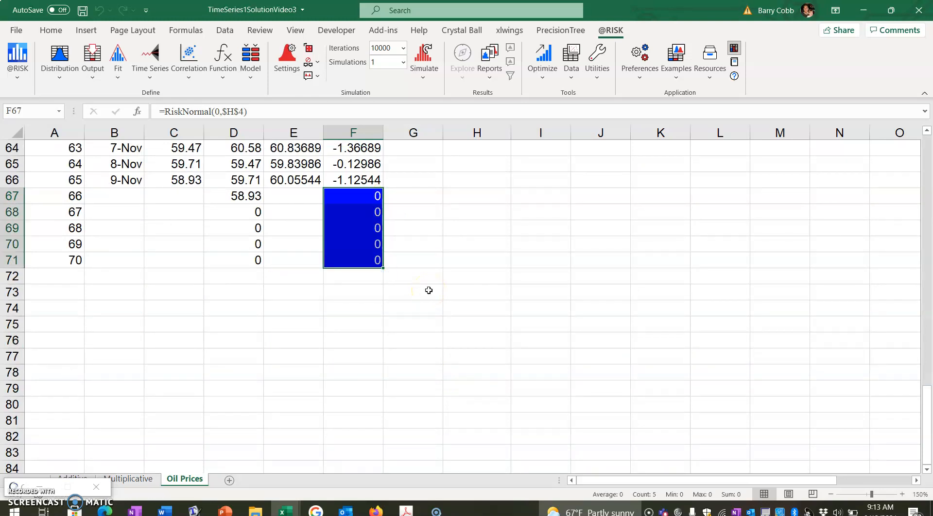
pyautogui.click(180, 198)
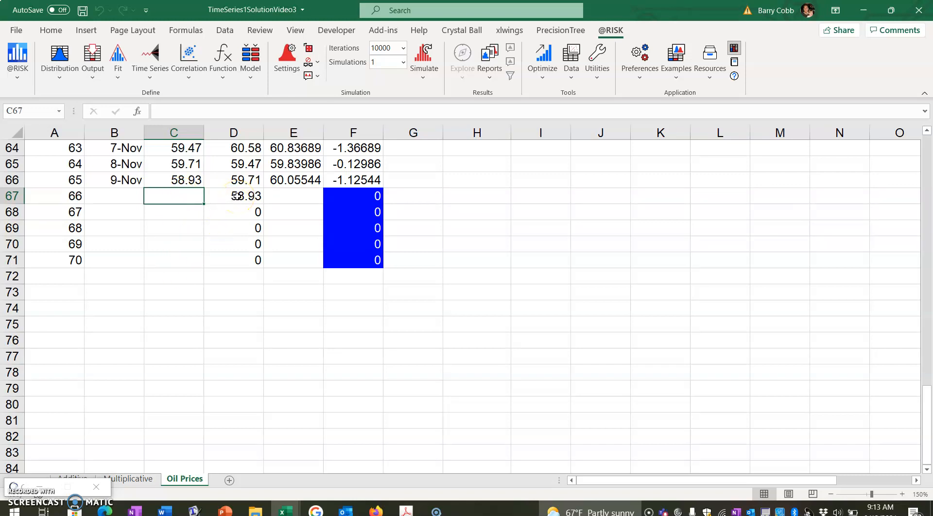
pyautogui.click(238, 195)
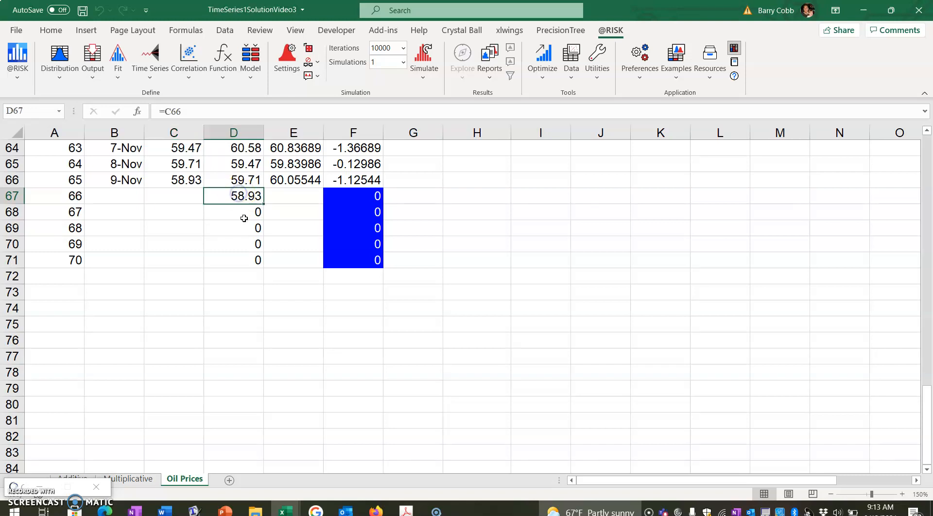
pyautogui.click(367, 200)
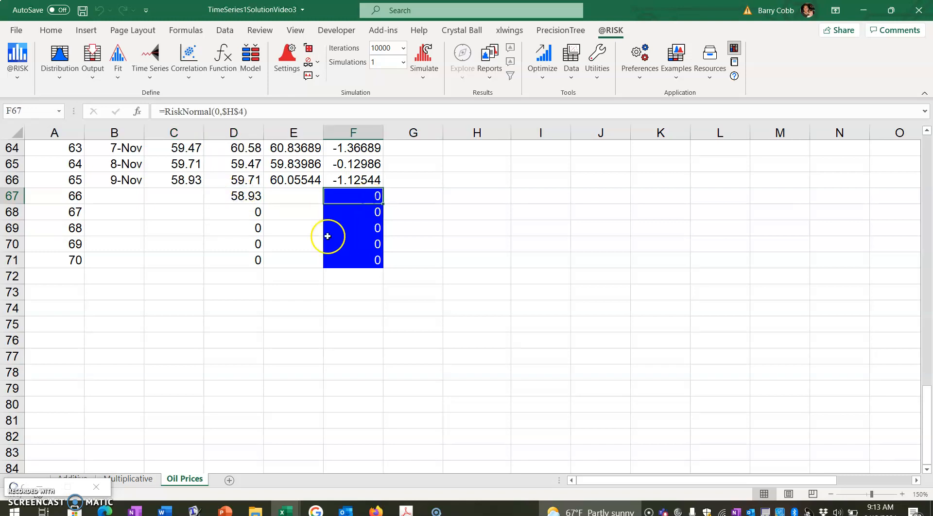
# Begin the price forecast formula in C67 with absolute references to beta0 and beta1: =$K$18+$K$19.
pyautogui.click(181, 196)
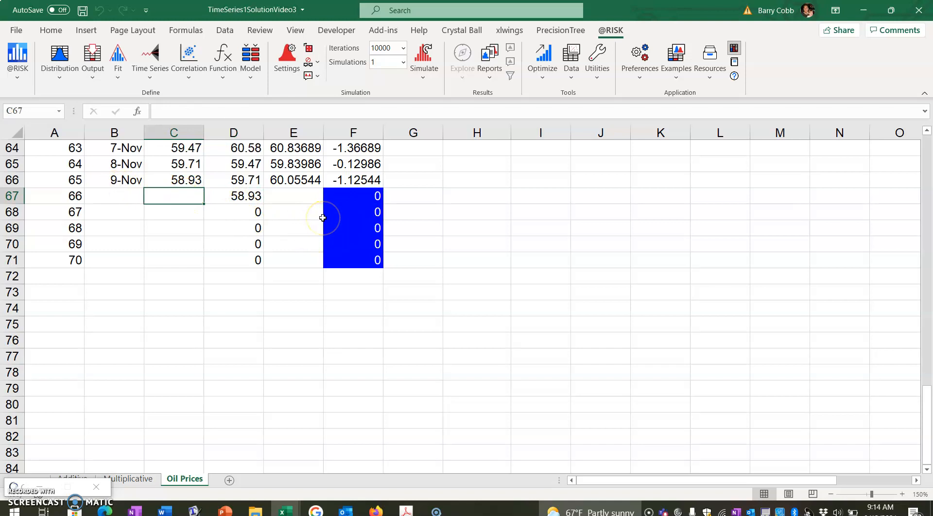
pyautogui.write('=')
pyautogui.moveTo(927, 403); pyautogui.dragTo(927, 146)
pyautogui.click(683, 420)
pyautogui.press('F4')
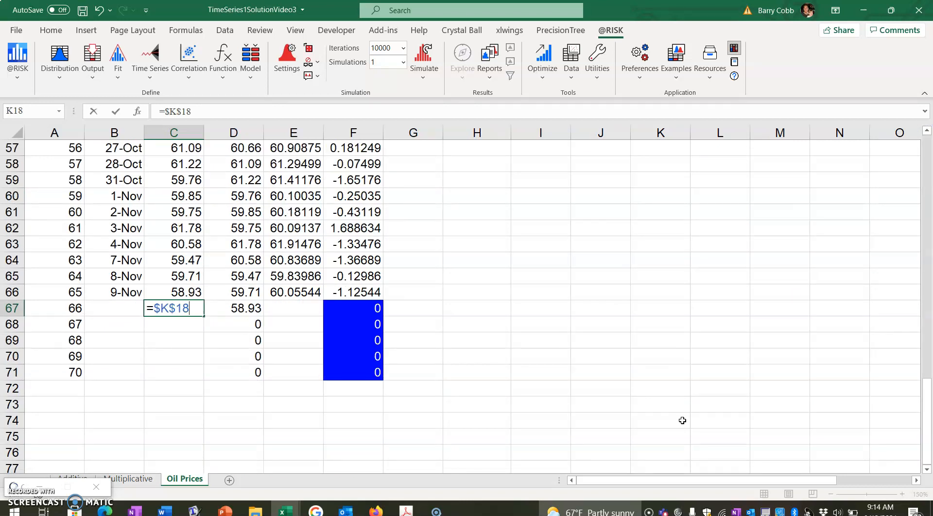
pyautogui.moveTo(927, 413); pyautogui.dragTo(928, 199)
pyautogui.click(663, 344)
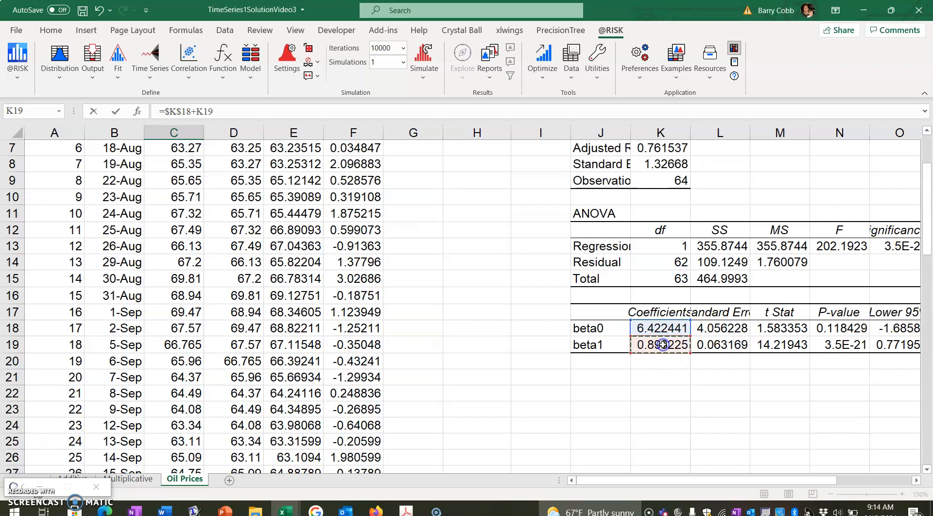
pyautogui.press('F4')
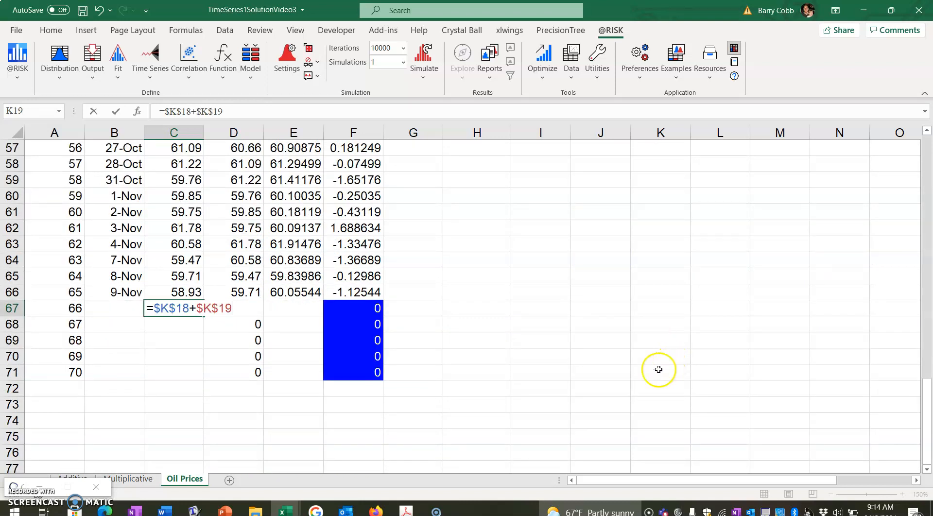
# Complete the C67 forecast formula by multiplying beta1 by lag D67 and adding residual F67: =$K$18+$K$19*D67+F67.
pyautogui.click(246, 106)
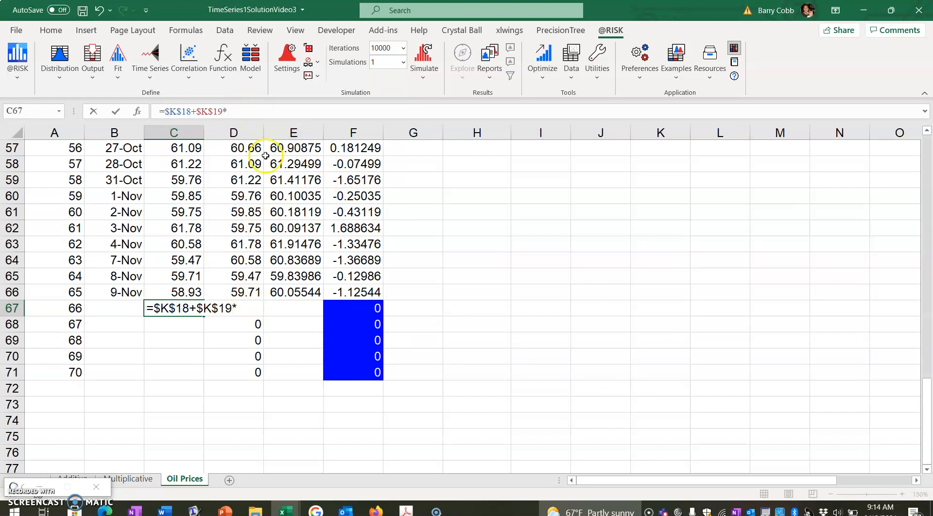
pyautogui.click(245, 306)
pyautogui.click(265, 311)
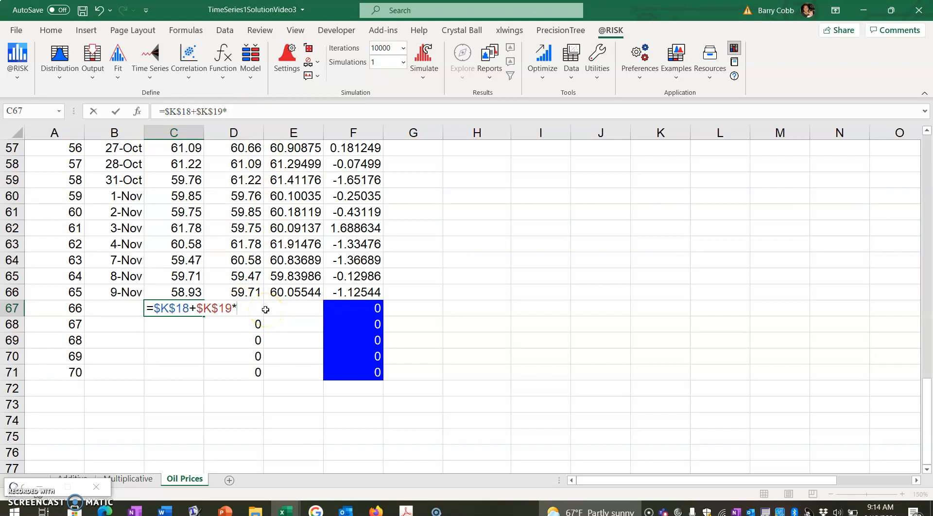
pyautogui.click(291, 309)
pyautogui.press('Left')
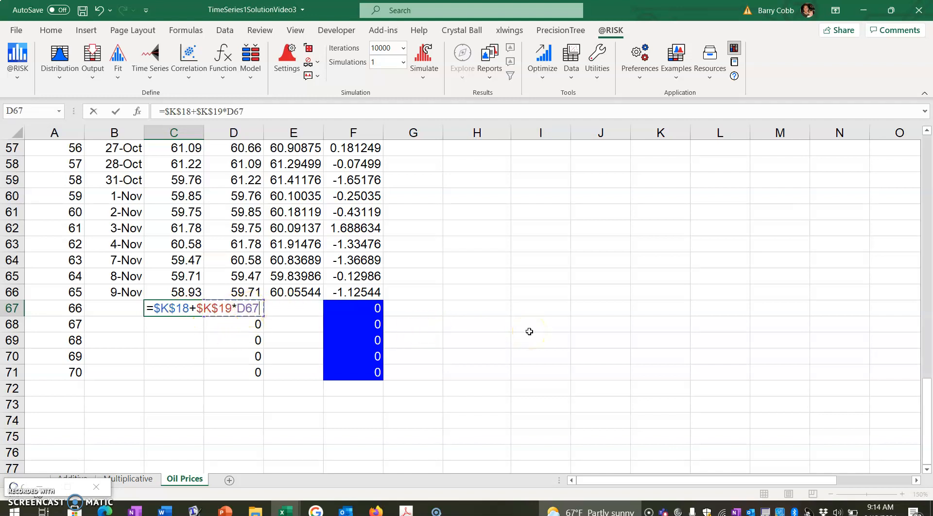
pyautogui.click(374, 308)
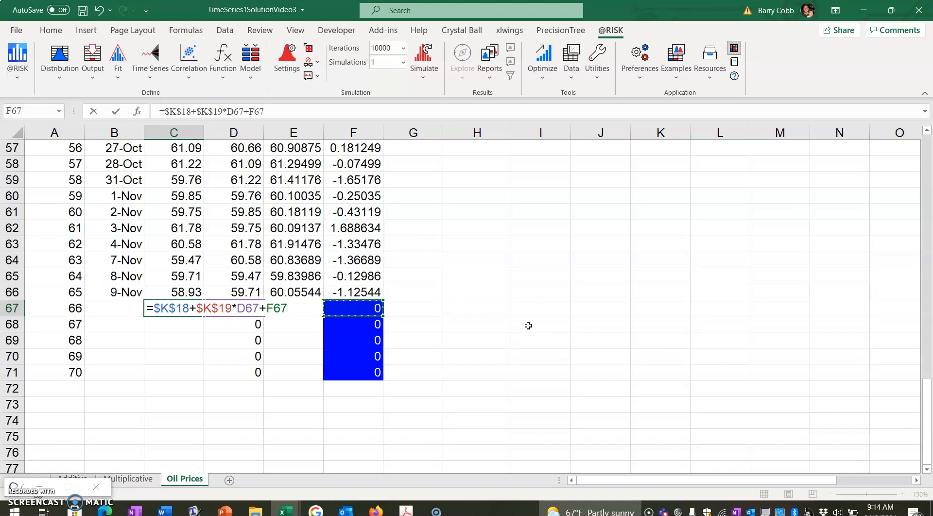
pyautogui.press('Return')
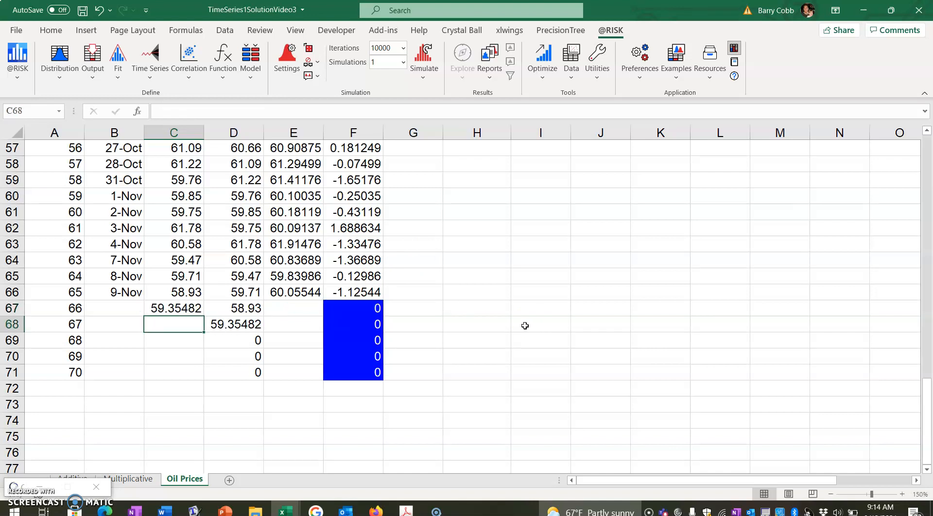
# Fill the price forecast formula from C67 down through C71.
pyautogui.click(187, 307)
pyautogui.moveTo(201, 334); pyautogui.dragTo(201, 379)
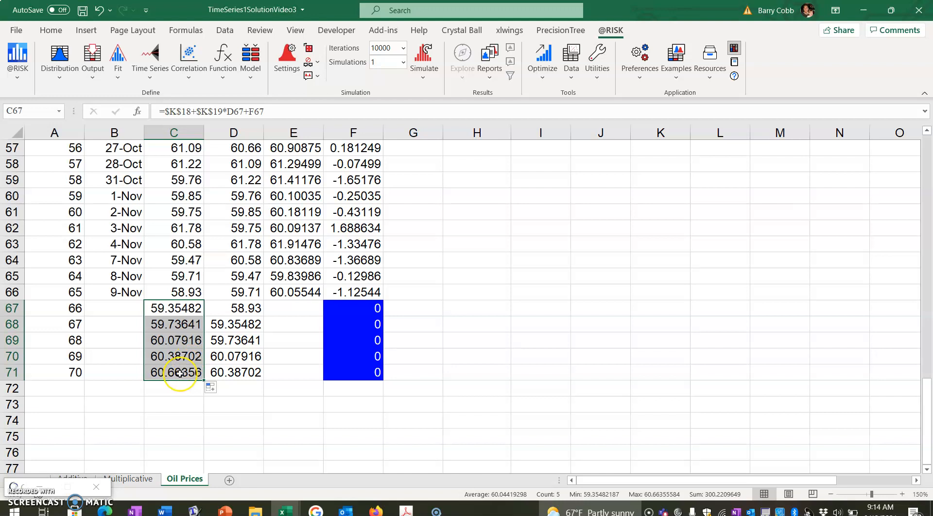
# Insert a line chart with markers of the Price column, covering C1:C71 including the forecasts.
pyautogui.moveTo(179, 372); pyautogui.dragTo(185, 138)
pyautogui.click(81, 31)
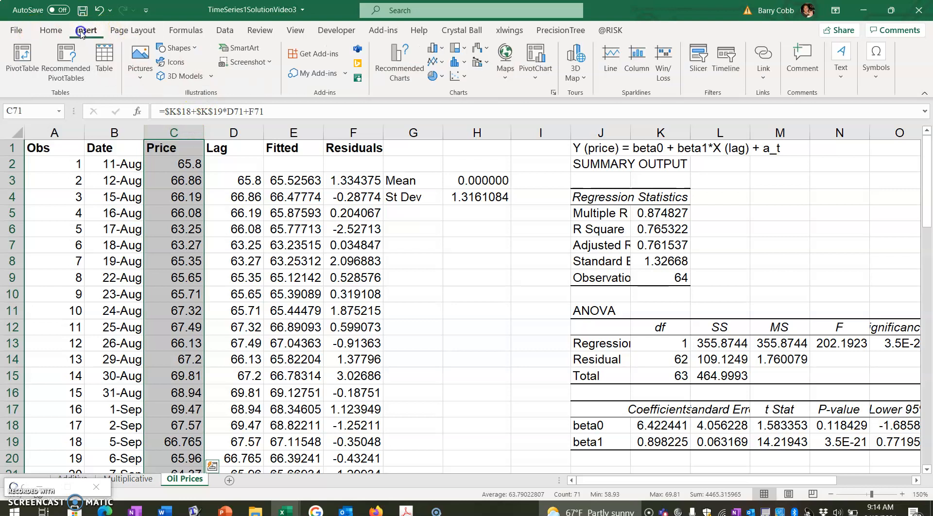
pyautogui.click(437, 63)
pyautogui.click(545, 104)
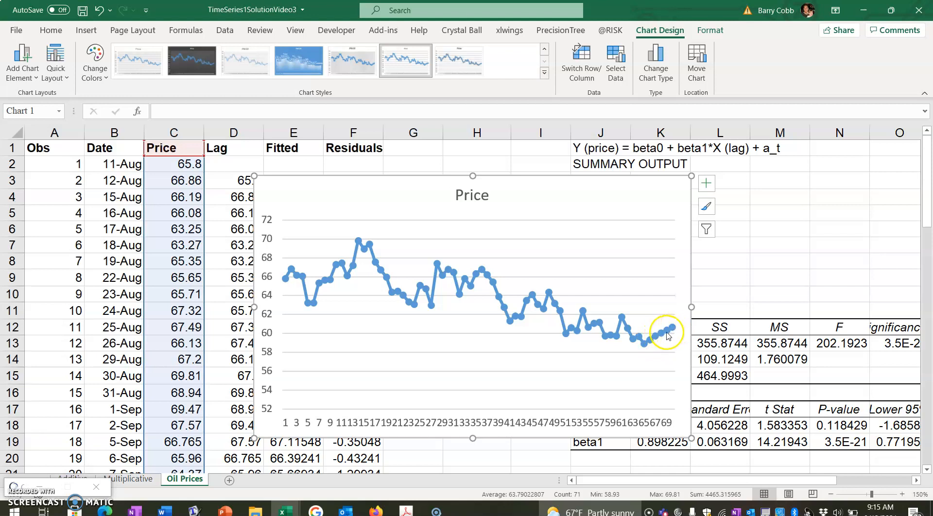
pyautogui.moveTo(670, 332)
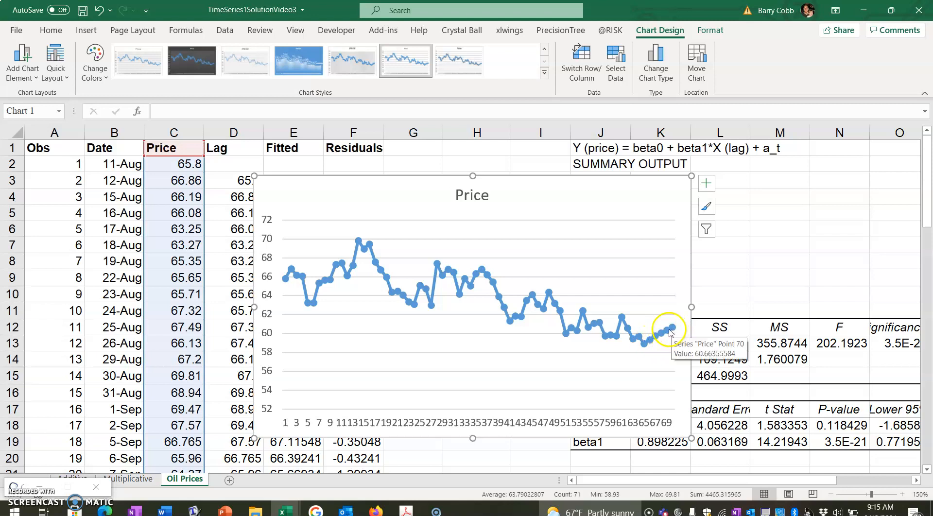
# Move the price chart away from the data columns to start around column M, and save the workbook.
pyautogui.moveTo(435, 178); pyautogui.dragTo(816, 153)
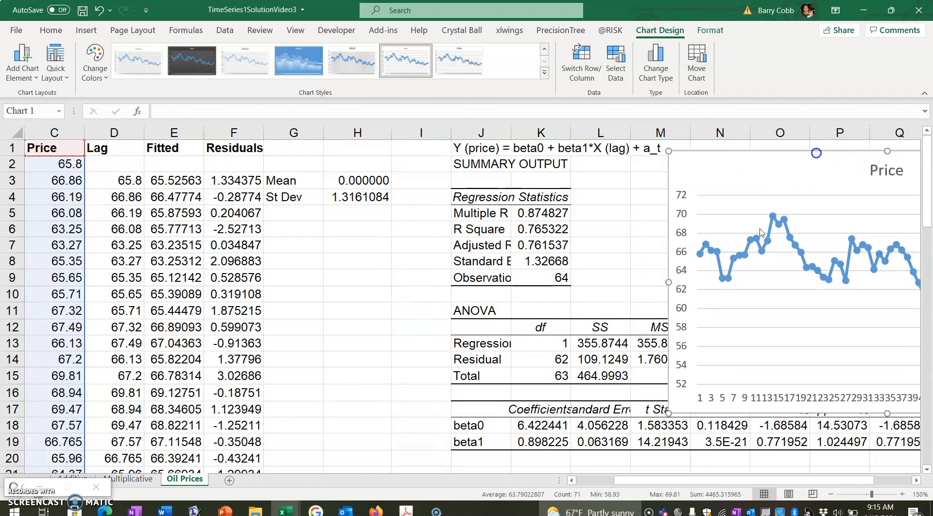
pyautogui.click(317, 296)
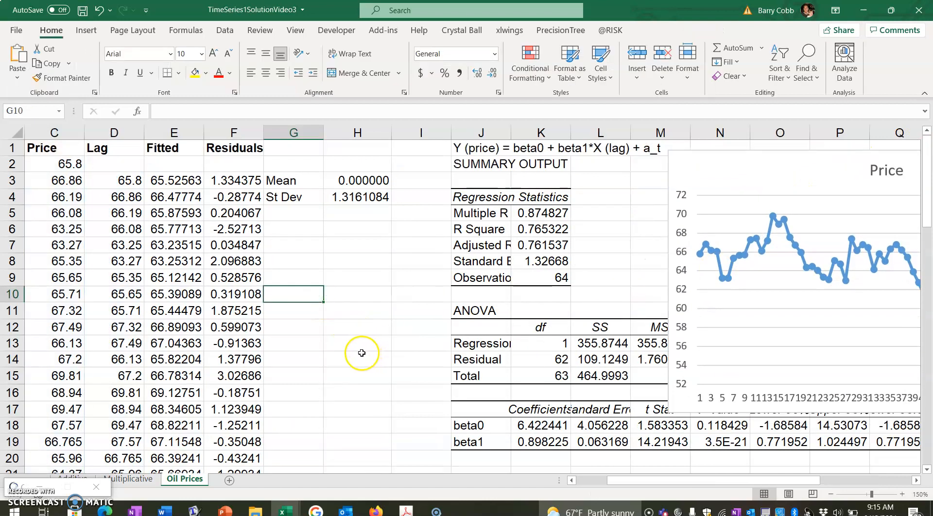
pyautogui.click(83, 10)
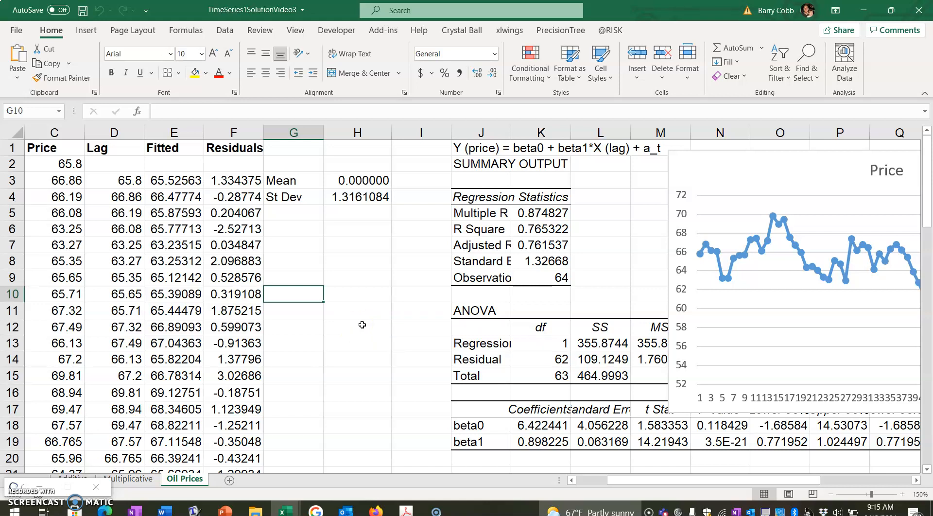
# Insert two blank columns at I and J, ahead of the regression output.
pyautogui.moveTo(418, 130); pyautogui.dragTo(467, 129)
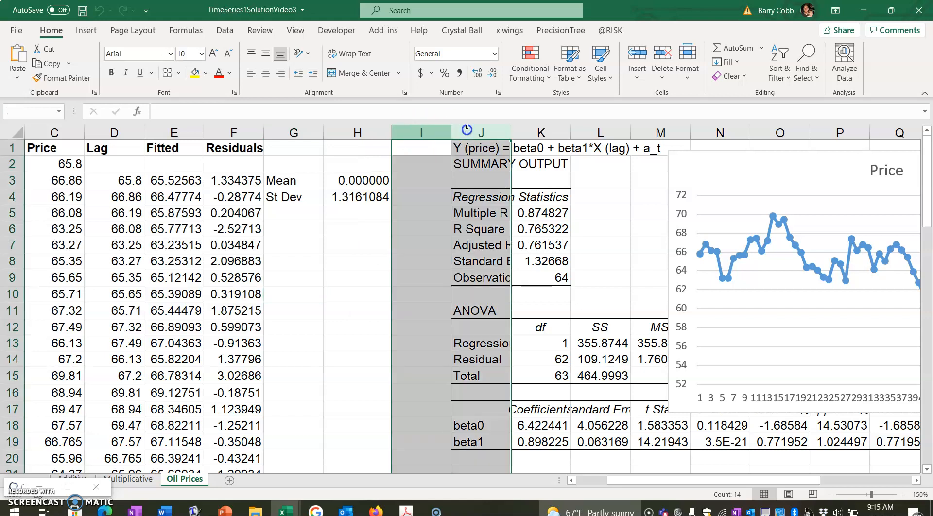
pyautogui.rightClick(466, 130)
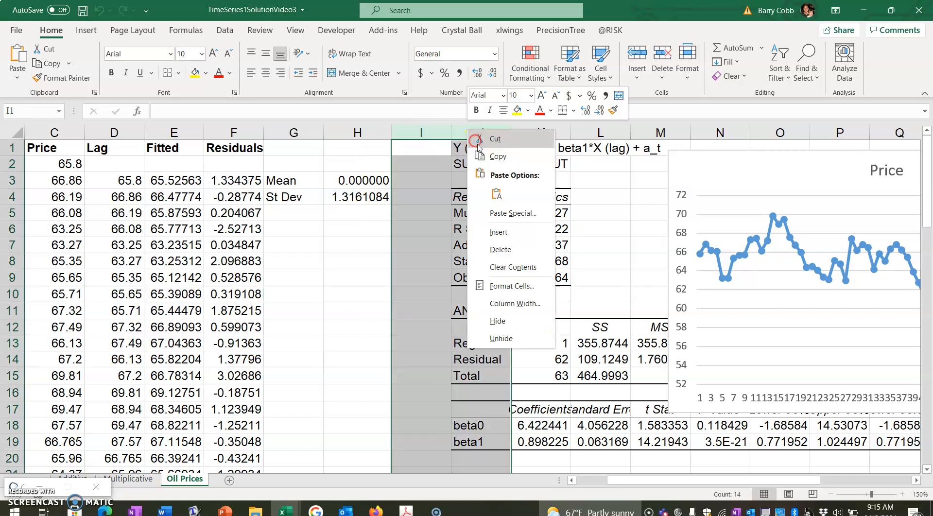
pyautogui.click(500, 232)
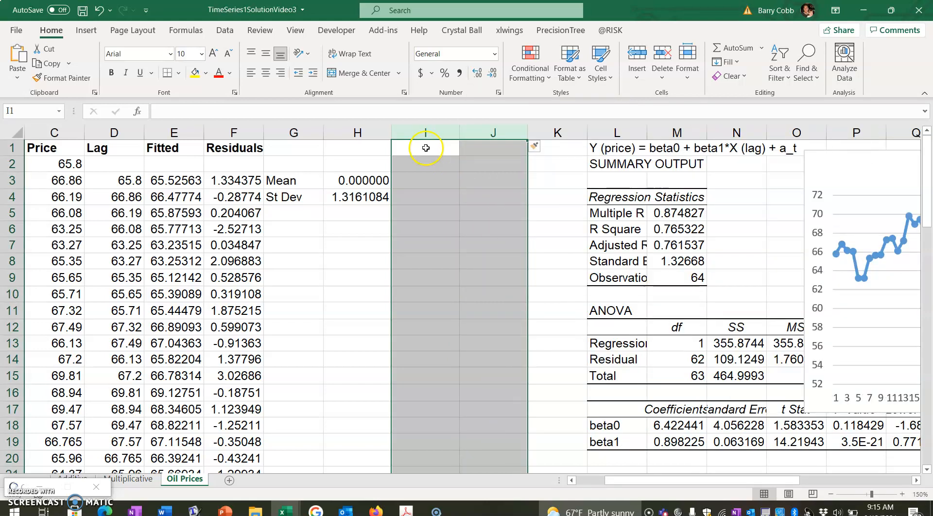
# Enter the headers Sq Error in I1 and Abs Perc Err in J1, and widen column J to fit its header.
pyautogui.click(426, 148)
pyautogui.write('Sq Error')
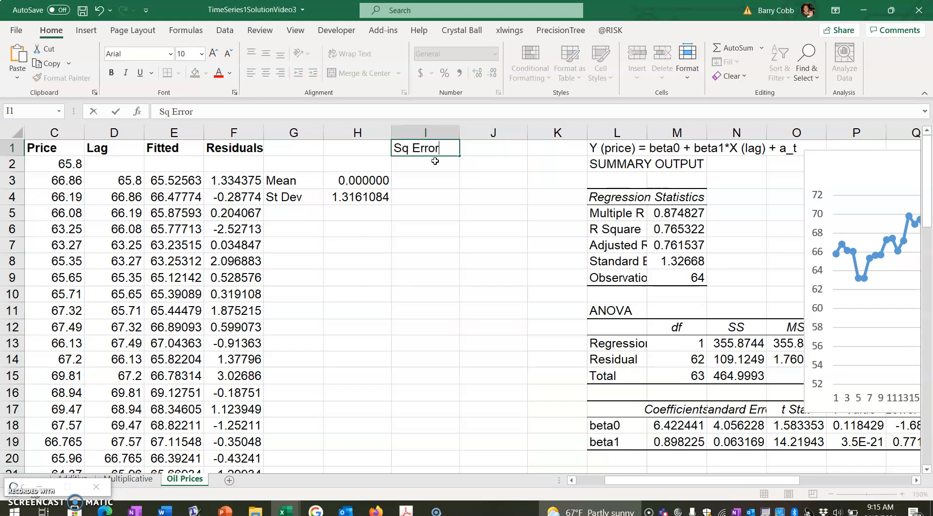
pyautogui.press('Tab')
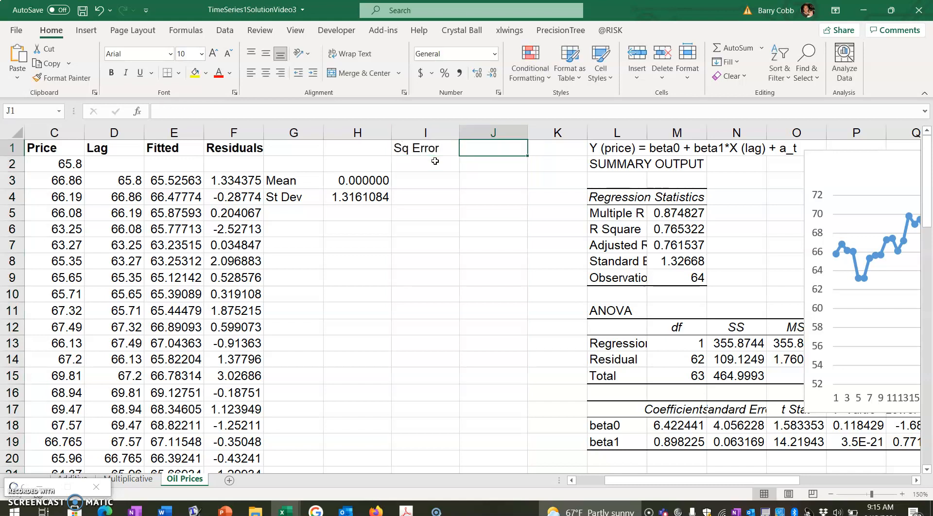
pyautogui.write('Abs Per')
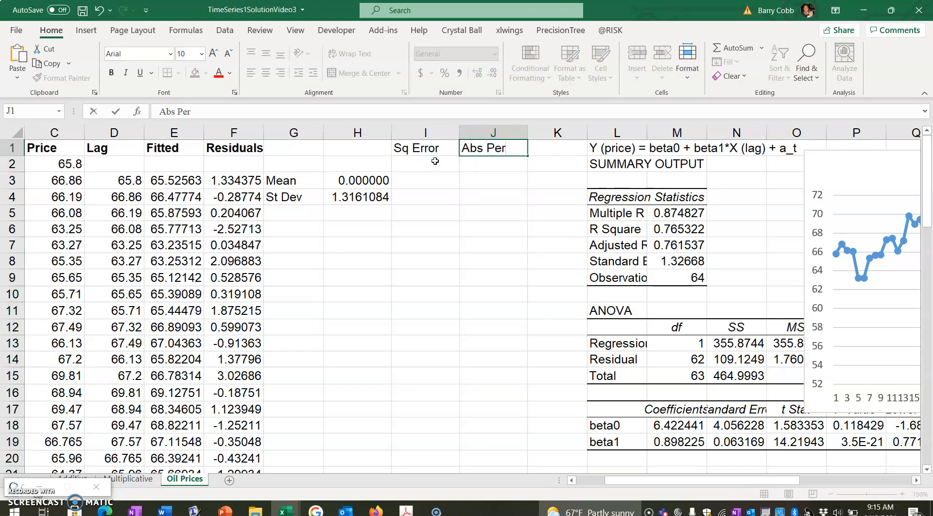
pyautogui.write('c Err')
pyautogui.press('Return')
pyautogui.moveTo(528, 133); pyautogui.dragTo(541, 133)
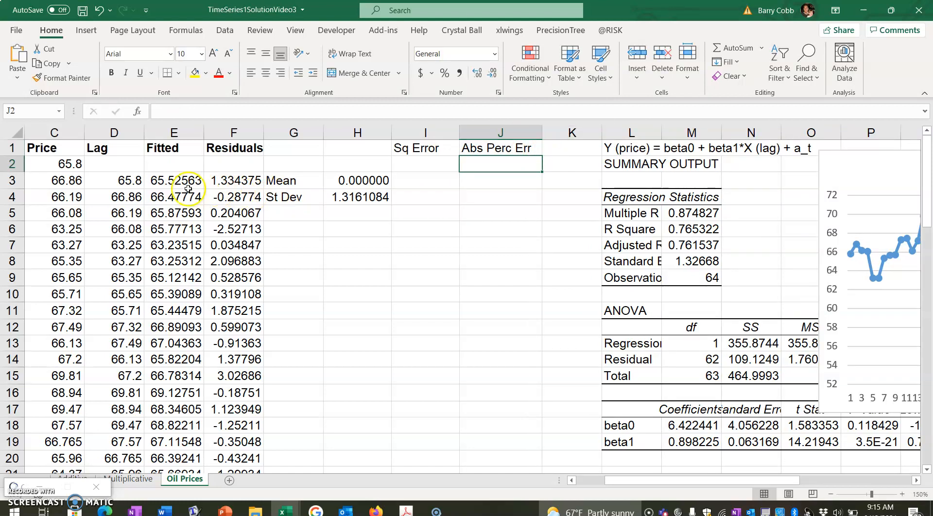
# Enter the squared error formula in I3 from the actual price and the fitted value: =(C3-E3)^2.
pyautogui.click(48, 182)
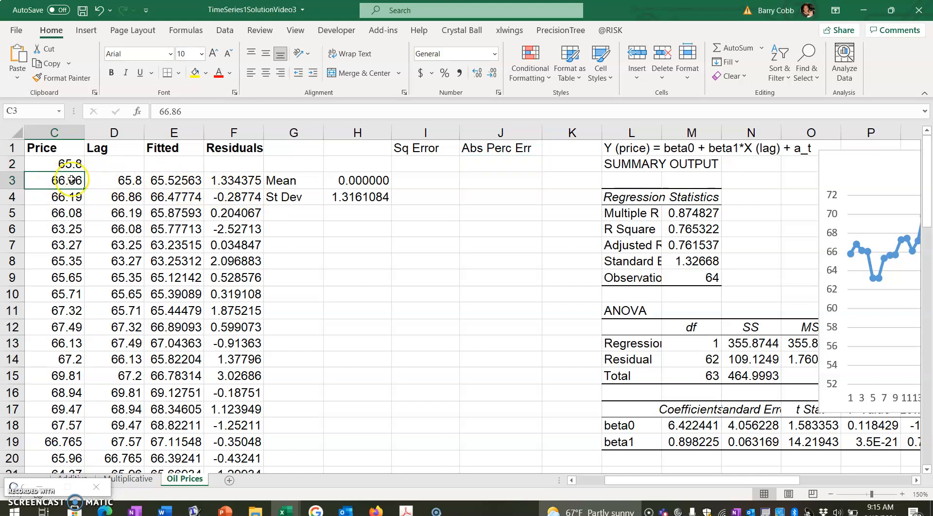
pyautogui.click(174, 181)
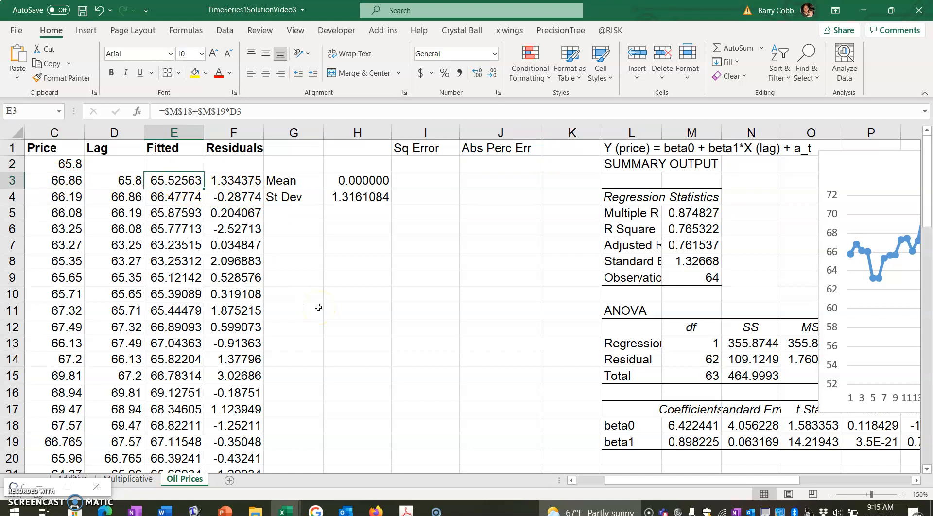
pyautogui.click(437, 181)
pyautogui.moveTo(929, 192); pyautogui.dragTo(928, 451)
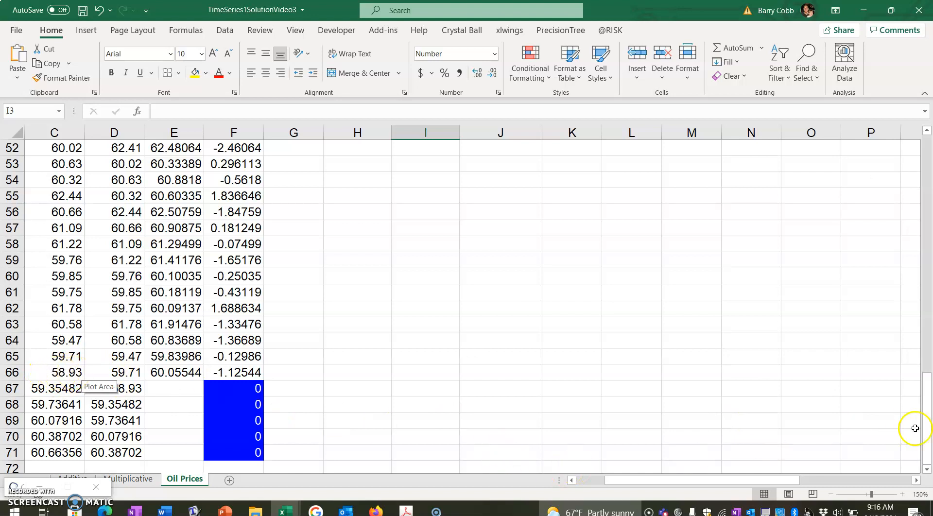
pyautogui.moveTo(927, 422); pyautogui.dragTo(927, 139)
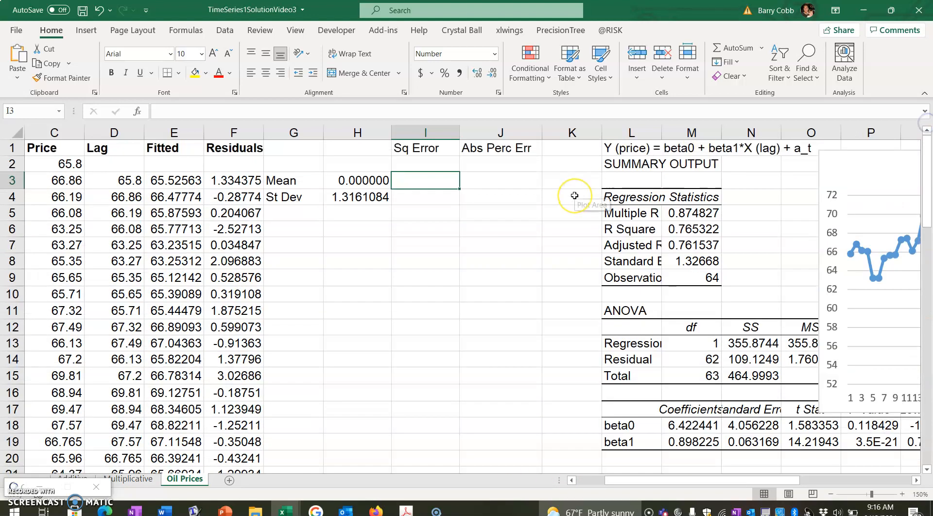
pyautogui.write('=(')
pyautogui.press('Left')
pyautogui.press('Left')
pyautogui.press('Left')
pyautogui.press('Left')
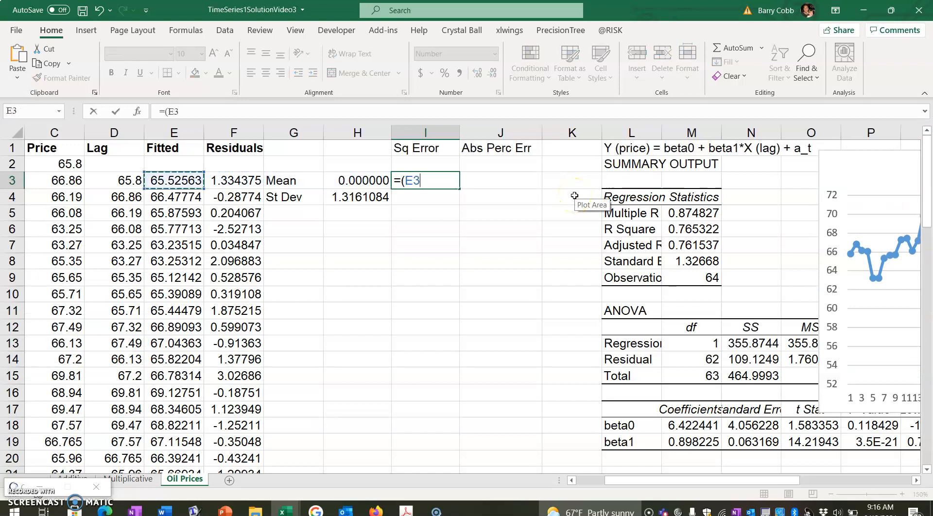
pyautogui.press('Left')
pyautogui.press('Left')
pyautogui.write('-')
pyautogui.press('Left')
pyautogui.press('Left')
pyautogui.press('Left')
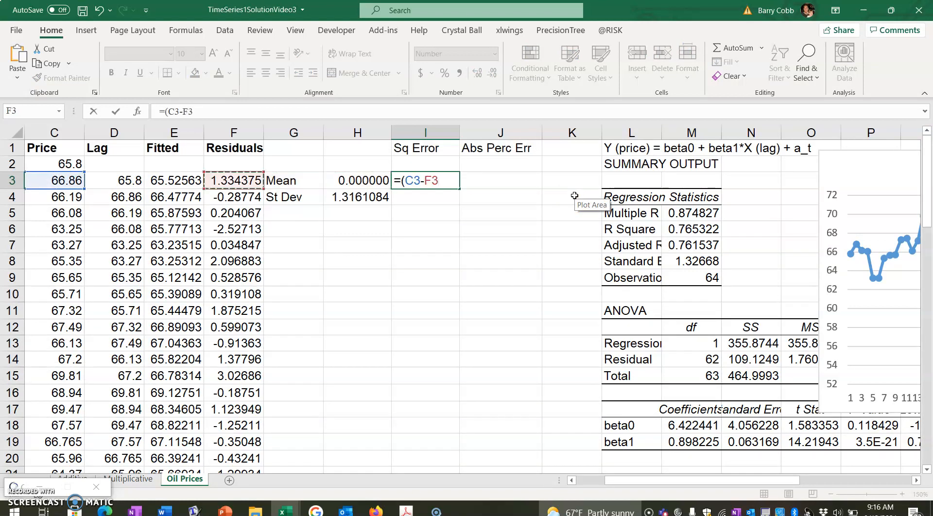
pyautogui.press('Left')
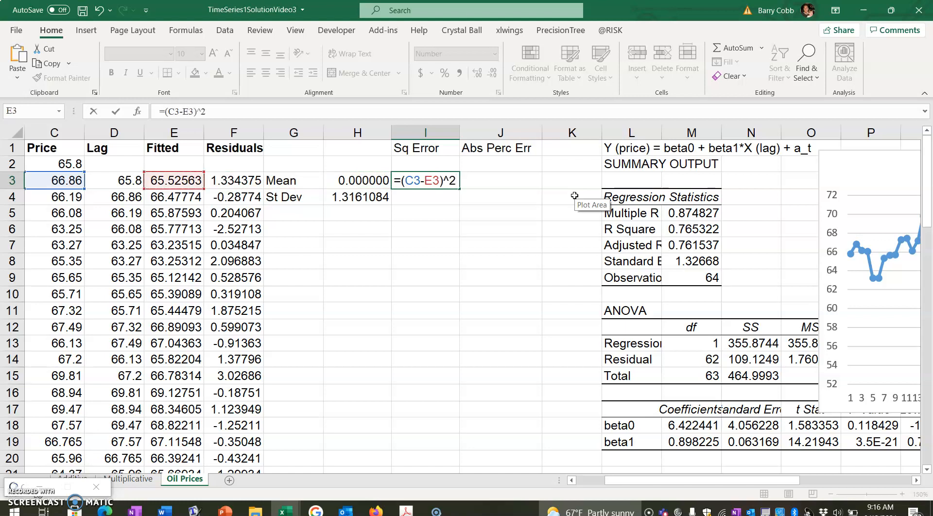
pyautogui.write(')^2')
pyautogui.press('Return')
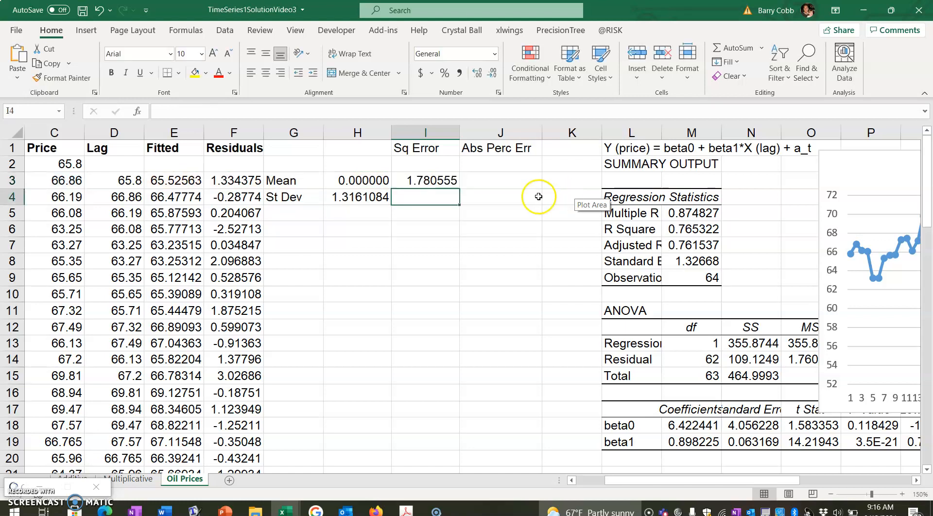
# Enter the absolute percentage error formula in J3 relative to the actual price: =ABS(C3-E3)/C3.
pyautogui.click(539, 184)
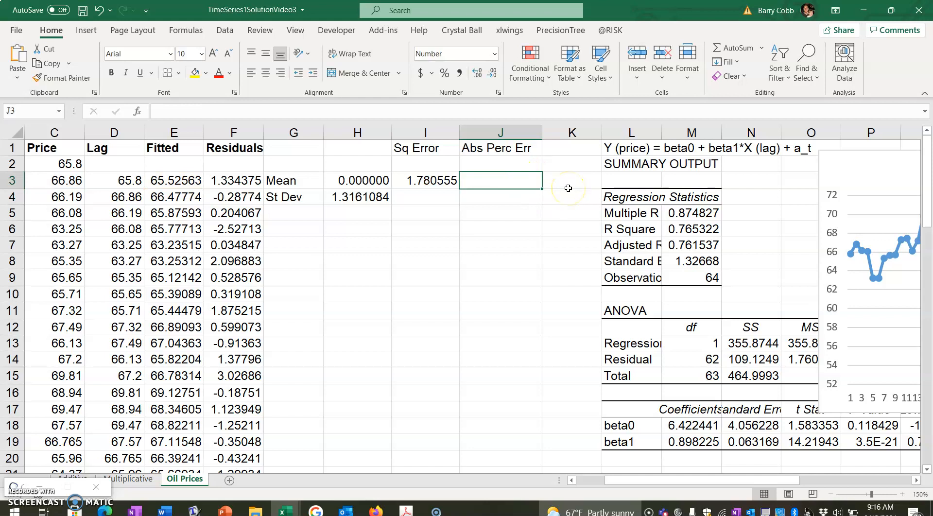
pyautogui.write('=ABS')
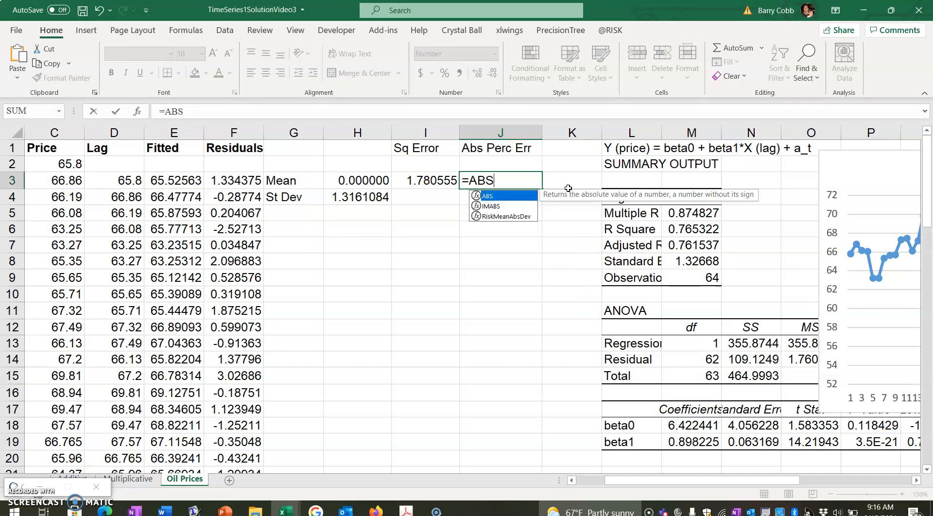
pyautogui.write('(')
pyautogui.press('Left')
pyautogui.press('Left')
pyautogui.press('Left')
pyautogui.press('Left')
pyautogui.press('Left')
pyautogui.press('Left')
pyautogui.press('Left')
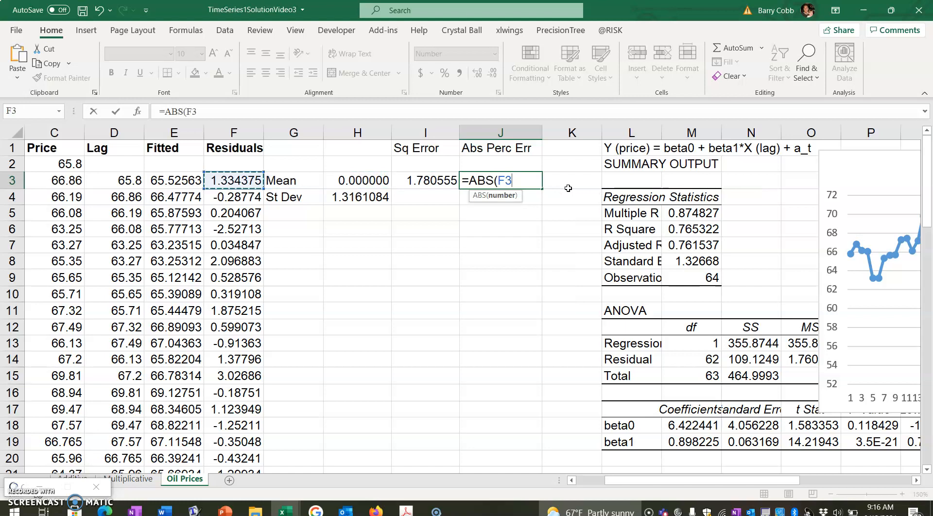
pyautogui.write('-')
pyautogui.press('Left')
pyautogui.press('Left')
pyautogui.press('Left')
pyautogui.press('Left')
pyautogui.press('Left')
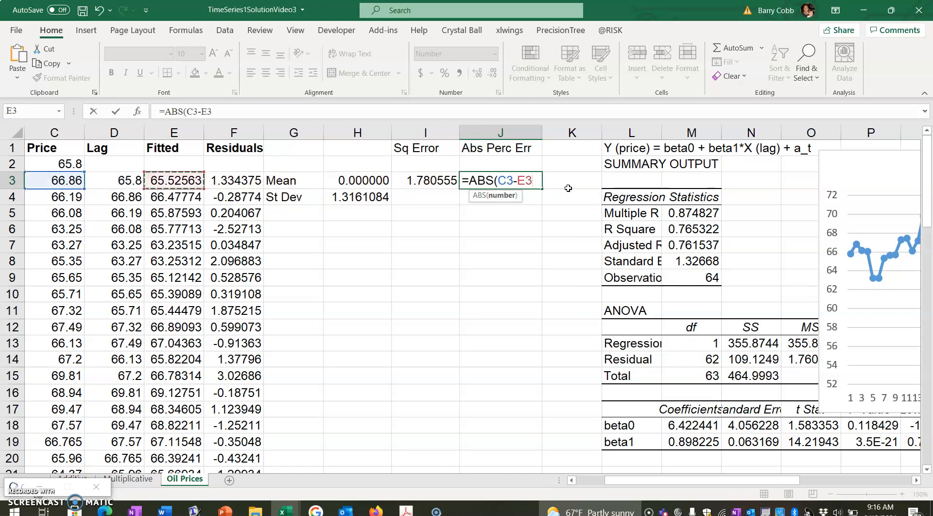
pyautogui.write(')/')
pyautogui.press('Left')
pyautogui.press('Left')
pyautogui.press('Left')
pyautogui.press('Left')
pyautogui.press('Left')
pyautogui.press('Left')
pyautogui.press('Left')
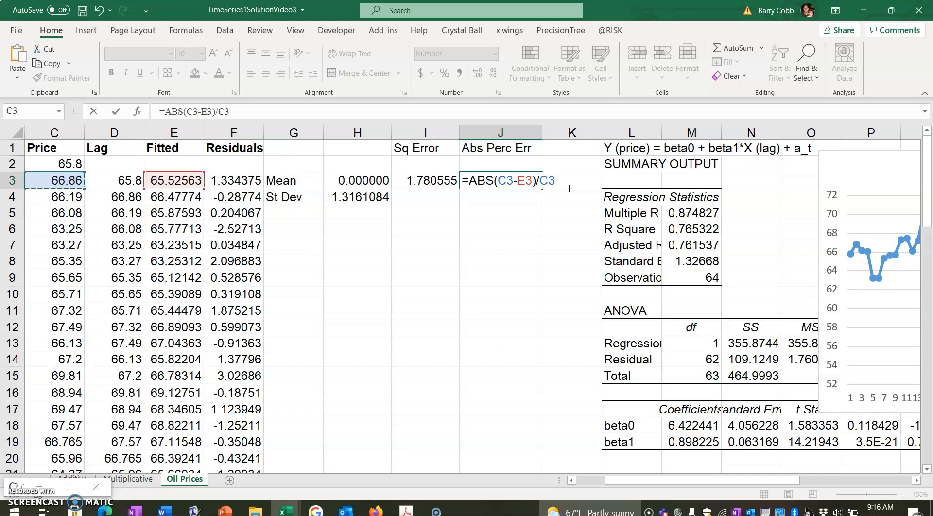
pyautogui.press('Return')
# Fill the squared error and absolute percentage error formulas from I3:J3 down through row 66.
pyautogui.moveTo(433, 180); pyautogui.dragTo(477, 179)
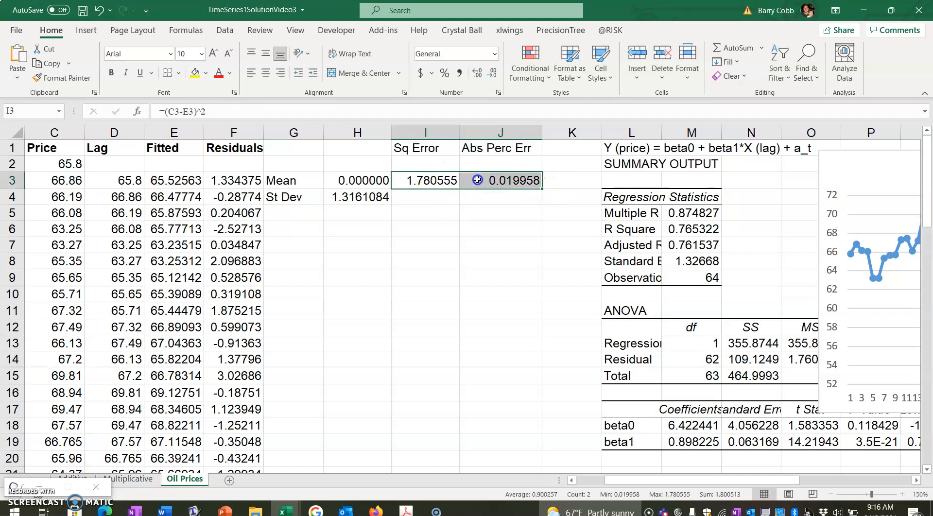
pyautogui.moveTo(543, 189); pyautogui.dragTo(534, 381)
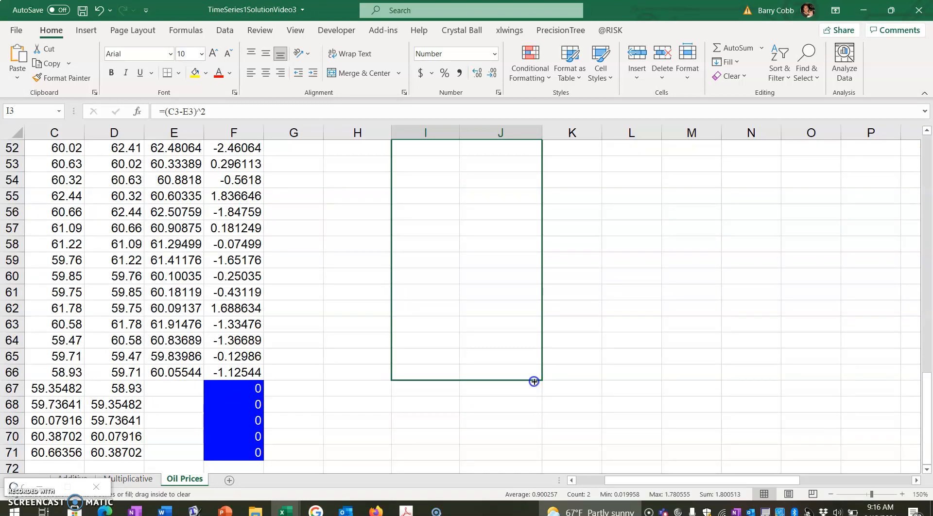
pyautogui.moveTo(533, 381); pyautogui.dragTo(534, 382)
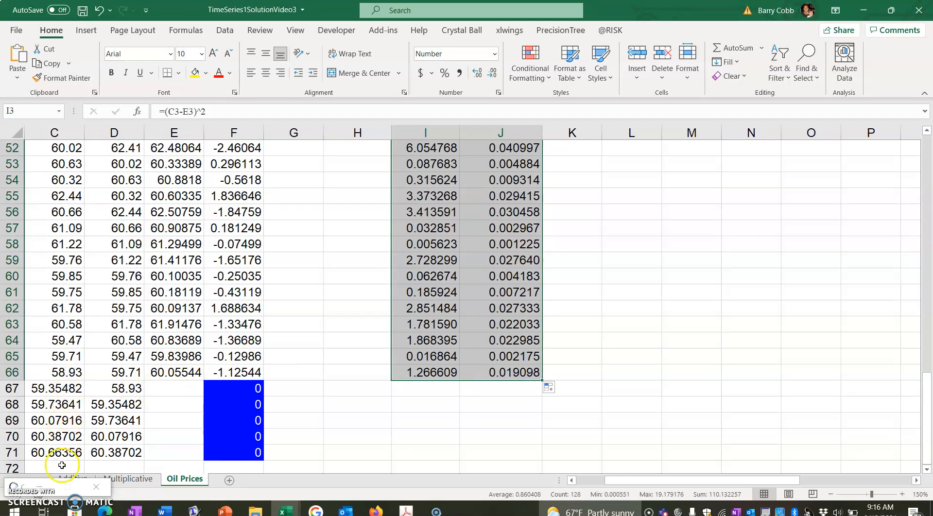
pyautogui.moveTo(614, 480); pyautogui.dragTo(587, 481)
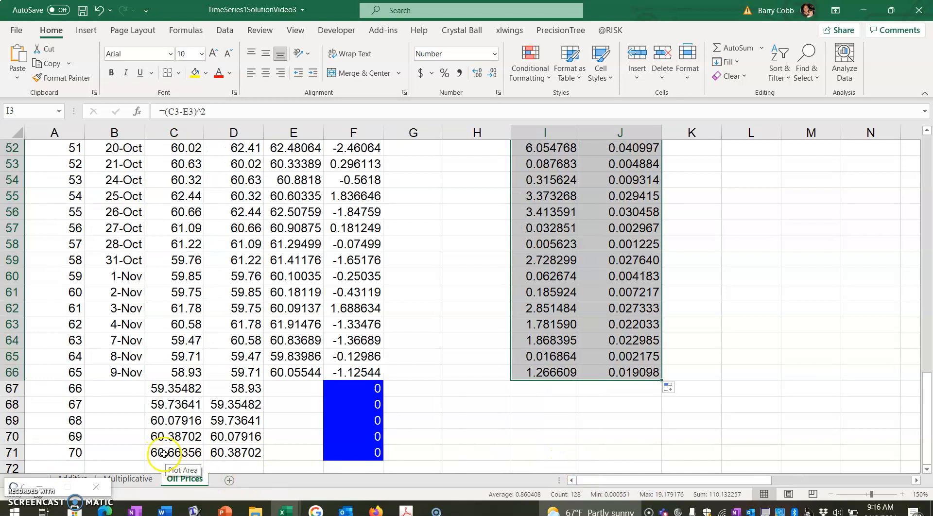
pyautogui.click(162, 452)
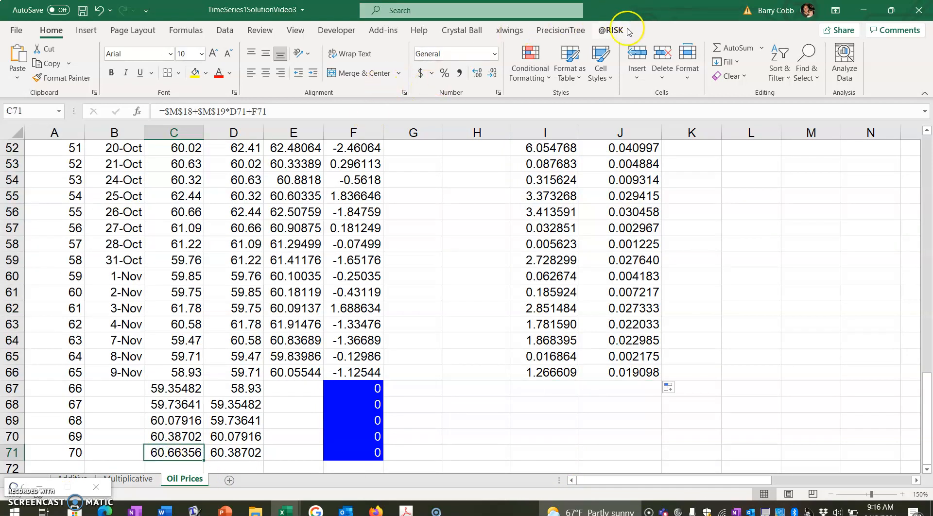
pyautogui.click(610, 30)
pyautogui.click(92, 63)
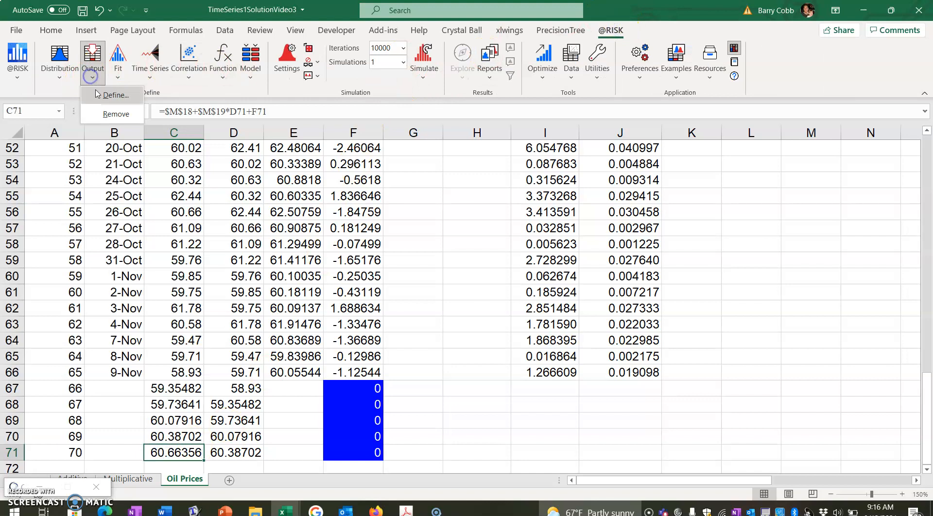
pyautogui.click(99, 97)
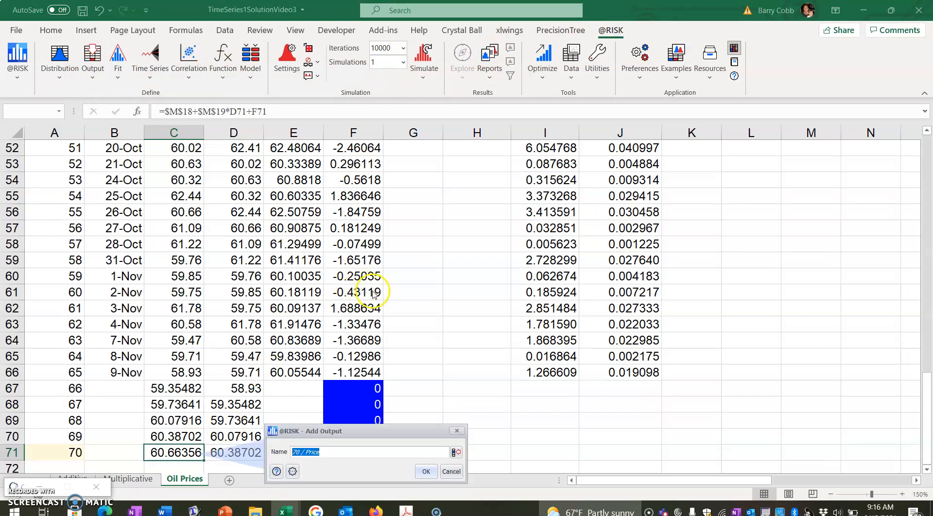
pyautogui.write('Period')
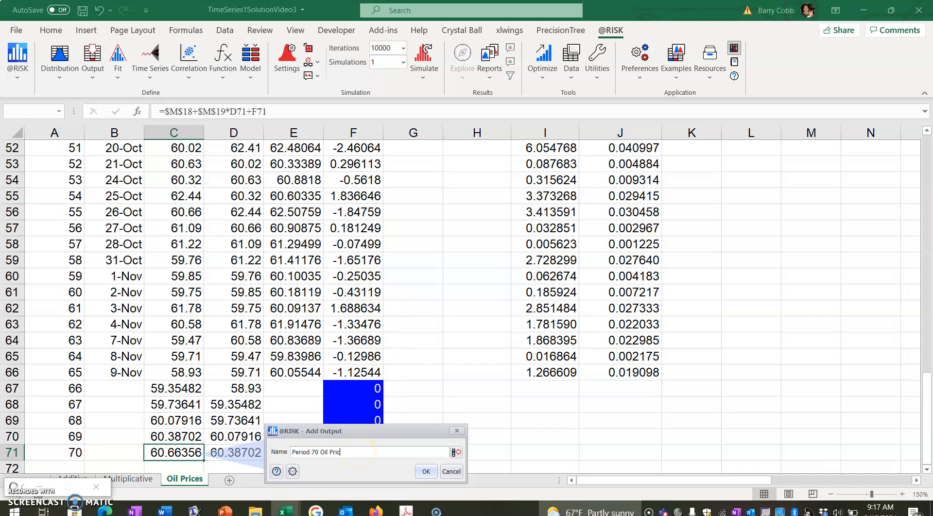
pyautogui.click(425, 471)
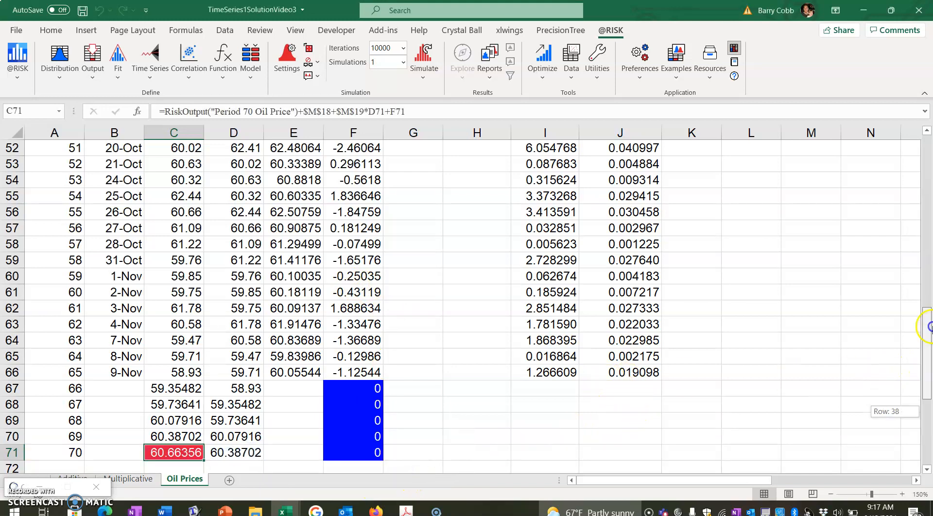
# Label H2 as Mean and average the squared errors in I2 with =AVERAGE(I3:I66).
pyautogui.moveTo(927, 384); pyautogui.dragTo(928, 160)
pyautogui.click(491, 163)
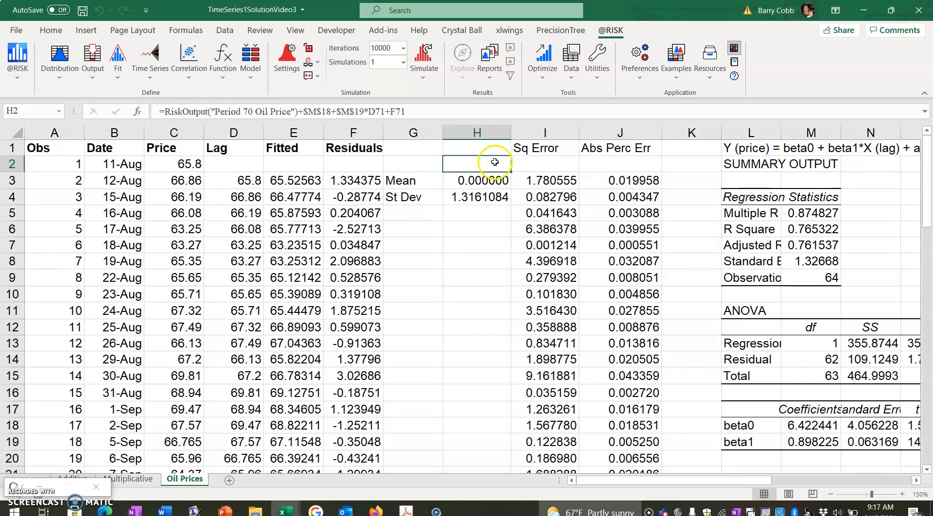
pyautogui.write('Mean')
pyautogui.press('Tab')
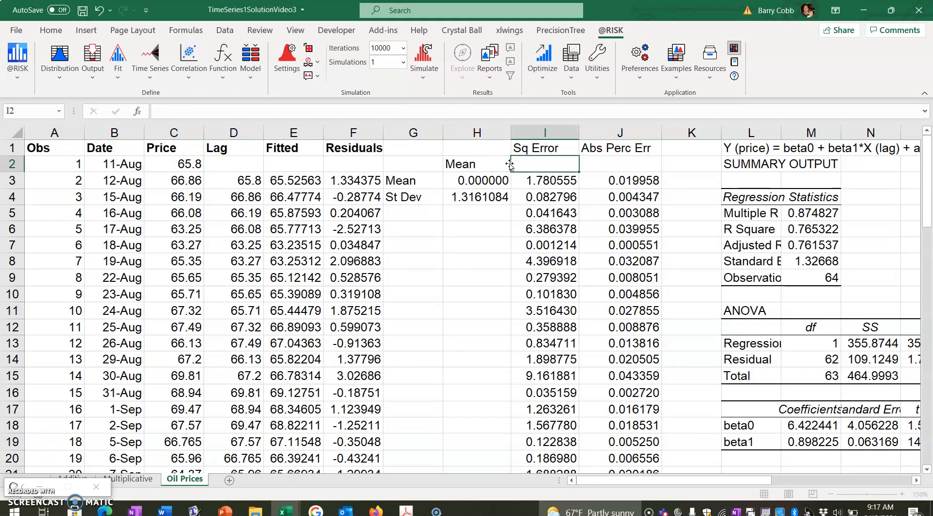
pyautogui.write('=average(')
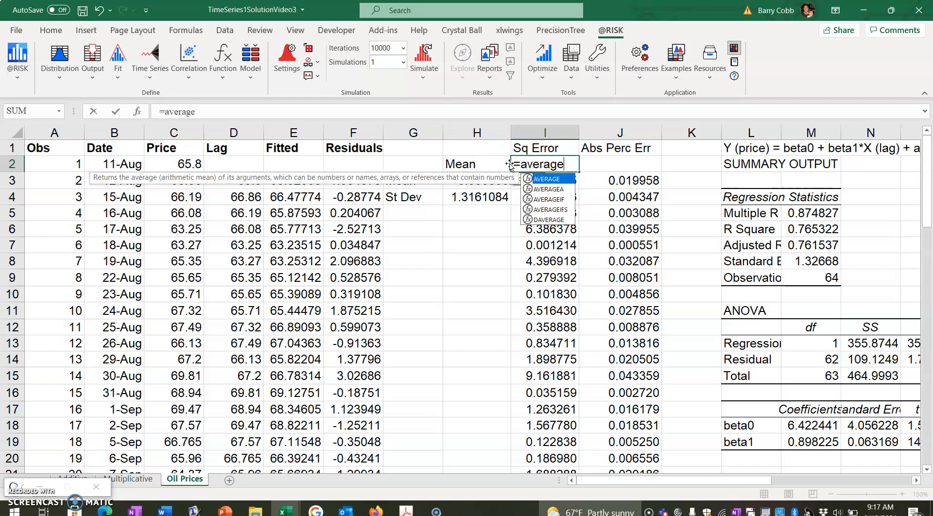
pyautogui.moveTo(535, 180); pyautogui.dragTo(552, 373)
pyautogui.press('Return')
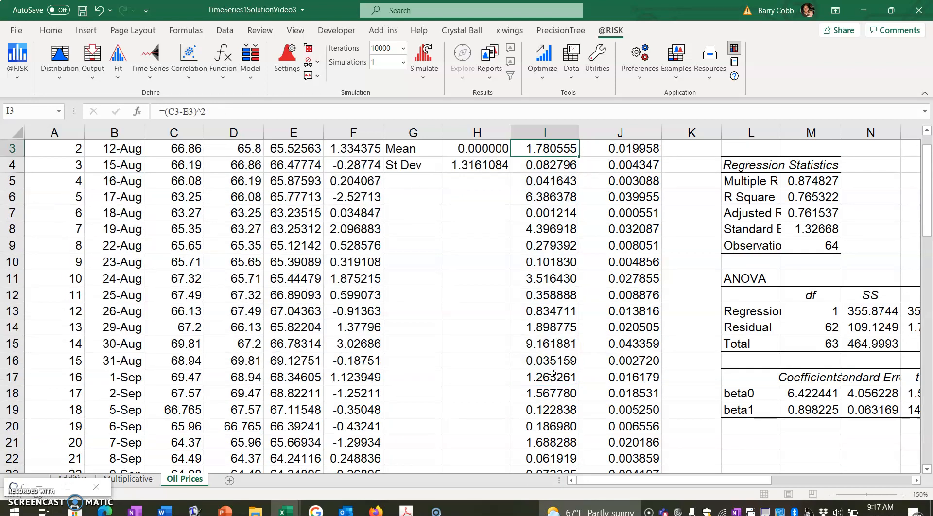
# Average the column of absolute percentage errors in J2 with the AVERAGE function.
pyautogui.scroll(1, 552, 369)
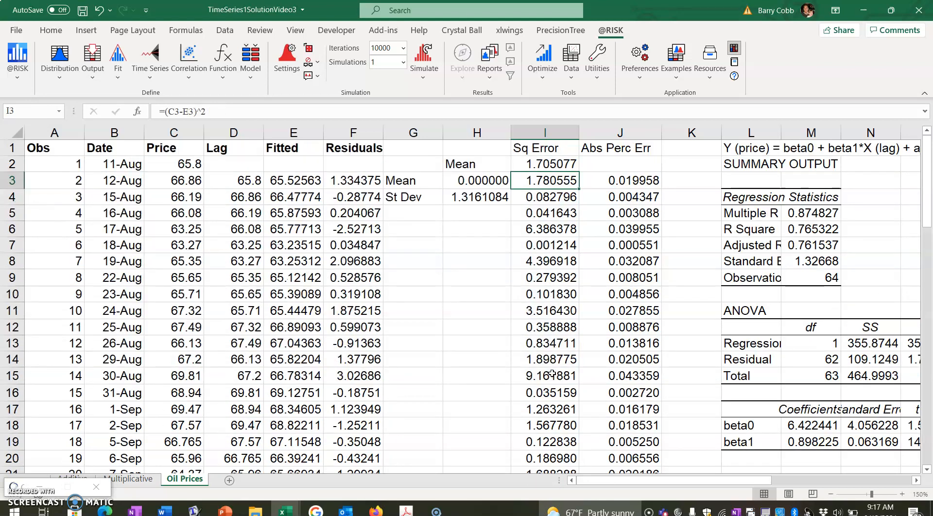
pyautogui.click(553, 164)
pyautogui.click(607, 167)
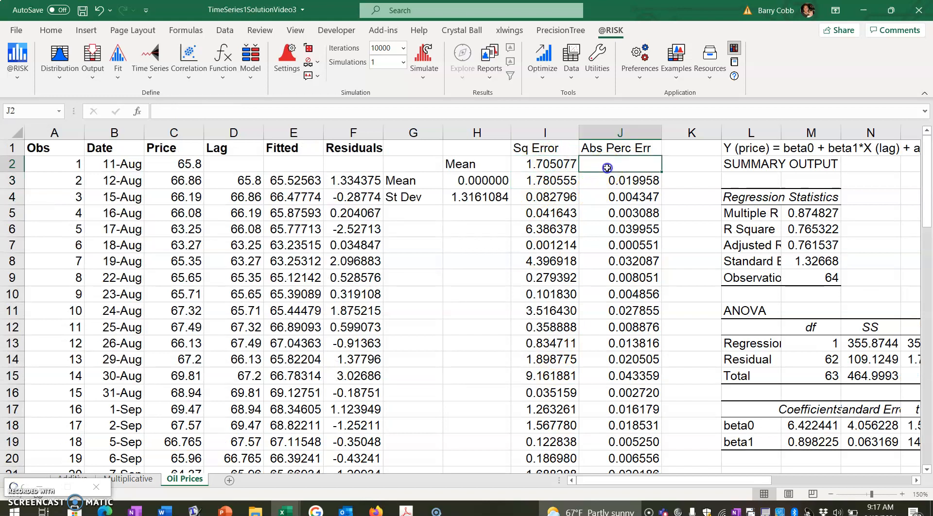
pyautogui.write('=average(')
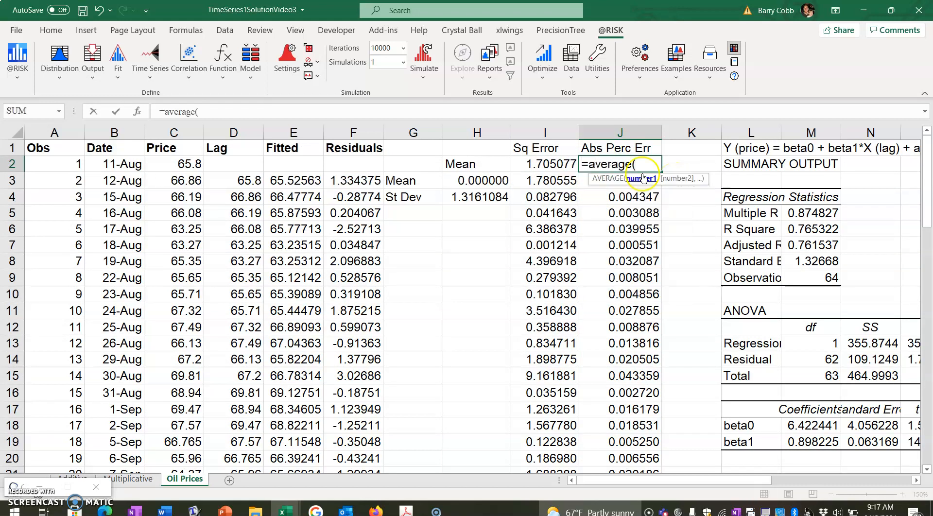
pyautogui.moveTo(620, 180); pyautogui.dragTo(617, 389)
pyautogui.press('Return')
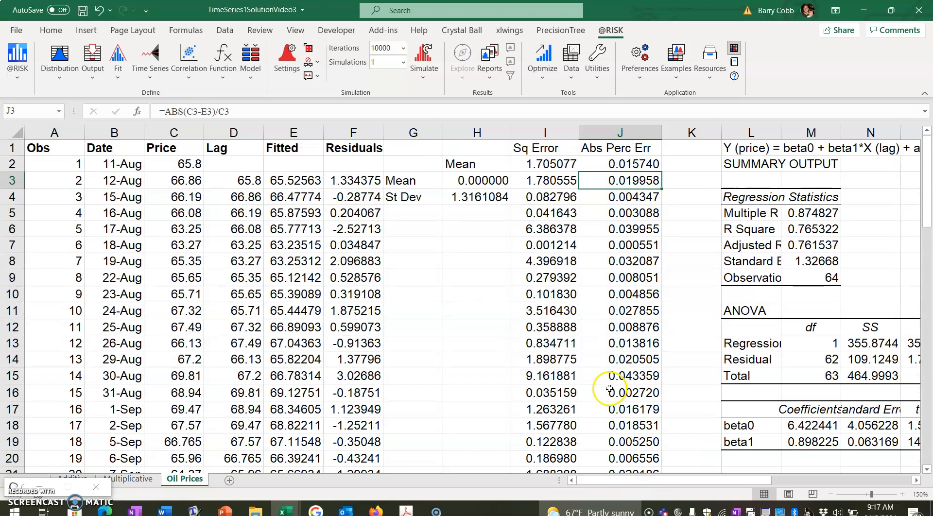
# Highlight the two mean error cells I2:J2 with a yellow fill.
pyautogui.click(640, 163)
pyautogui.moveTo(662, 173); pyautogui.dragTo(537, 163)
pyautogui.click(46, 30)
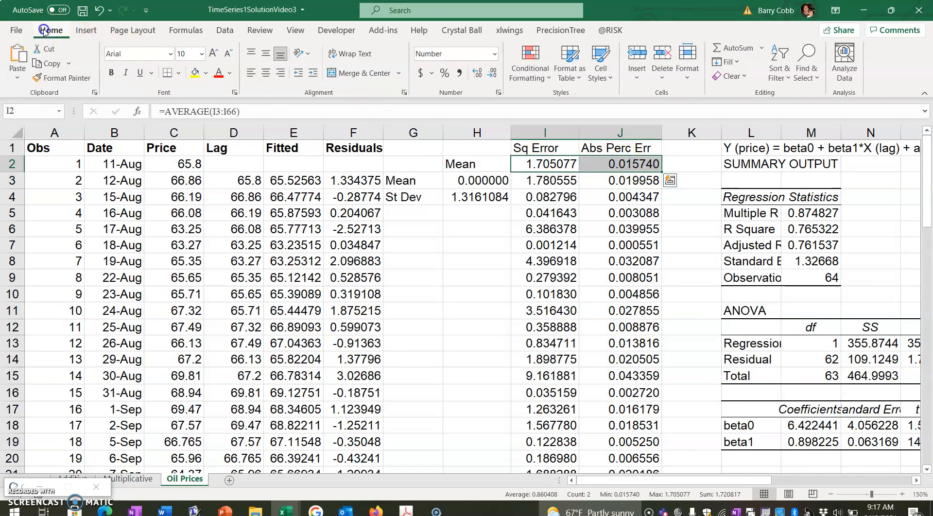
pyautogui.click(195, 73)
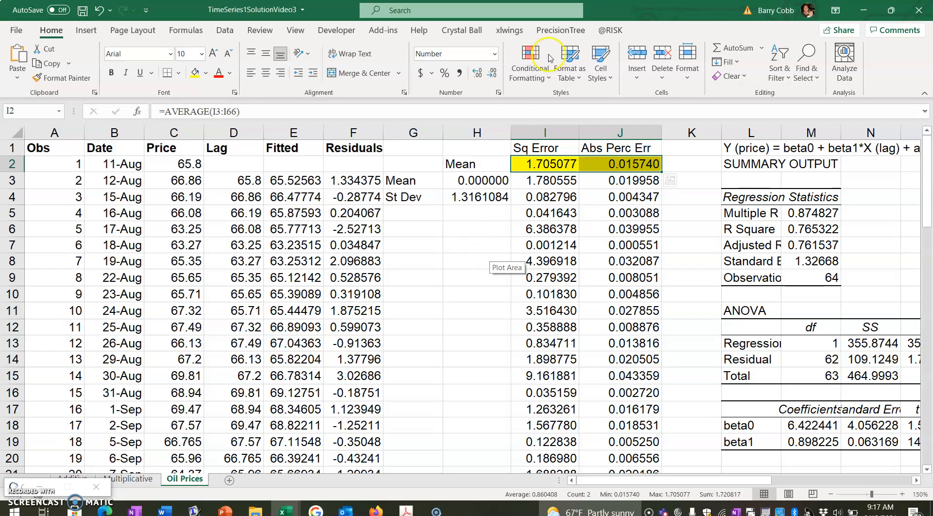
pyautogui.moveTo(925, 162); pyautogui.dragTo(929, 403)
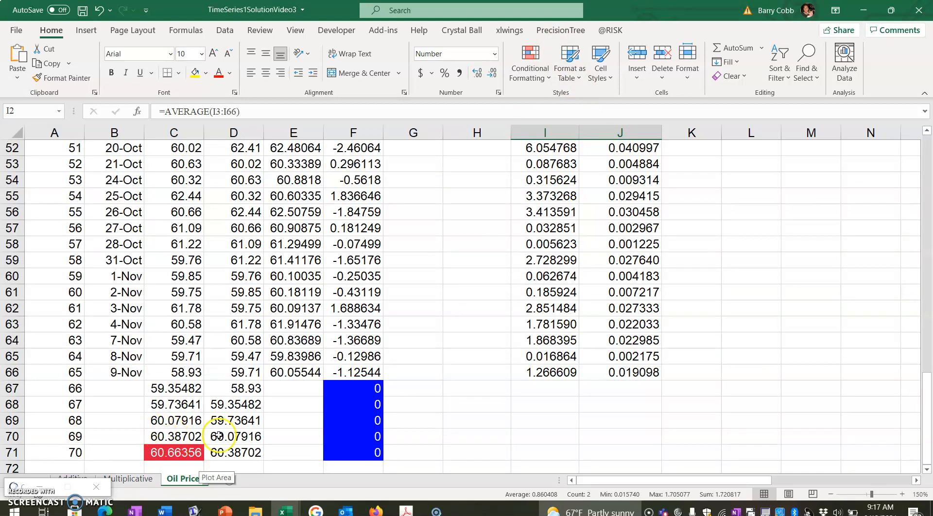
pyautogui.click(613, 30)
pyautogui.click(393, 49)
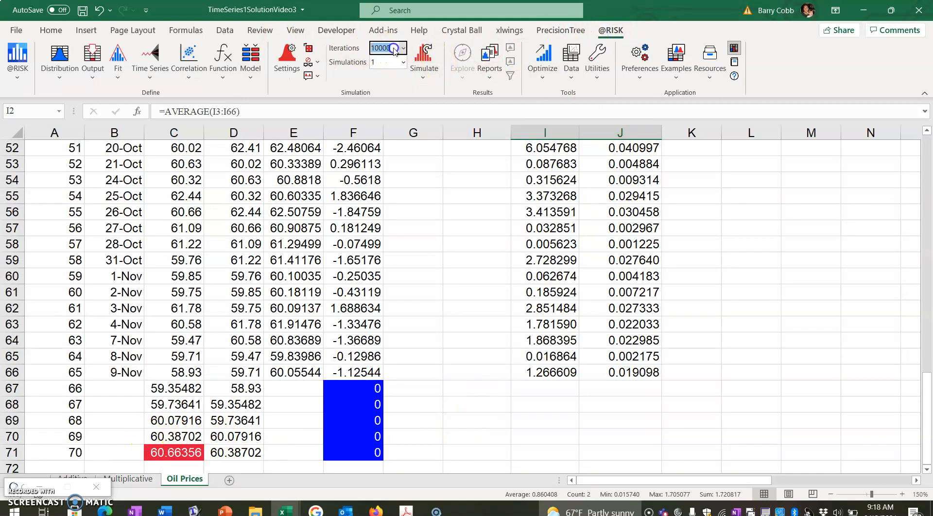
pyautogui.write('1000')
pyautogui.click(423, 73)
pyautogui.click(425, 94)
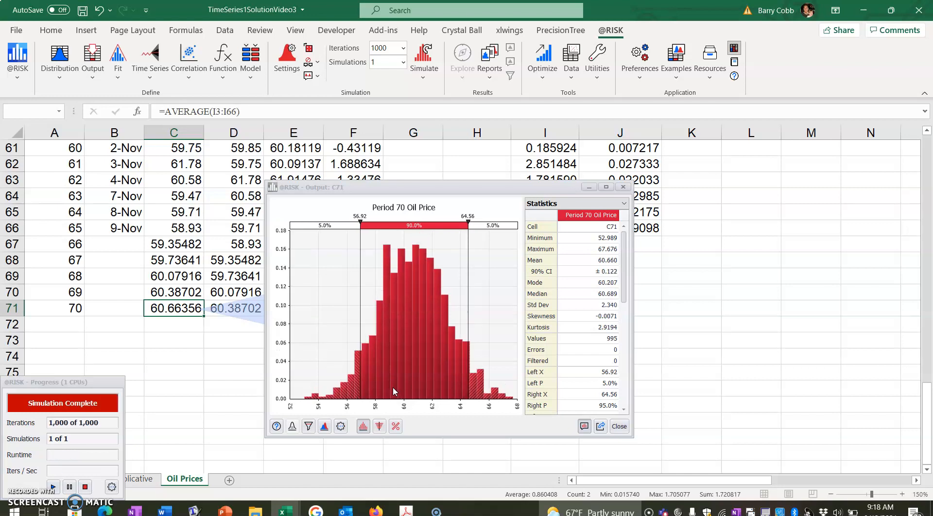
# Examine the simulated Period 70 Oil Price distribution, its 90% interval and statistics, and close the output graph.
pyautogui.click(396, 371)
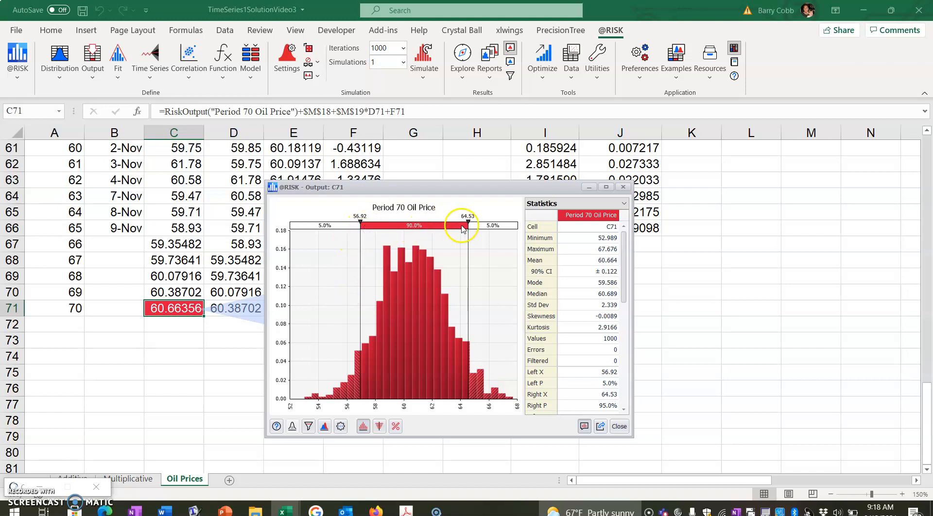
pyautogui.moveTo(624, 250)
pyautogui.mouseDown()
pyautogui.moveTo(636, 350)
pyautogui.moveTo(636, 239)
pyautogui.mouseUp()
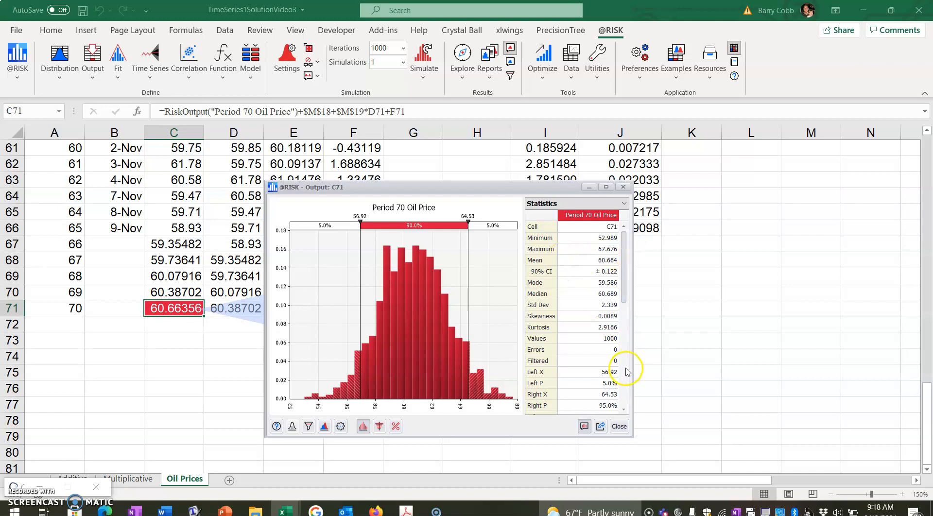
pyautogui.click(618, 426)
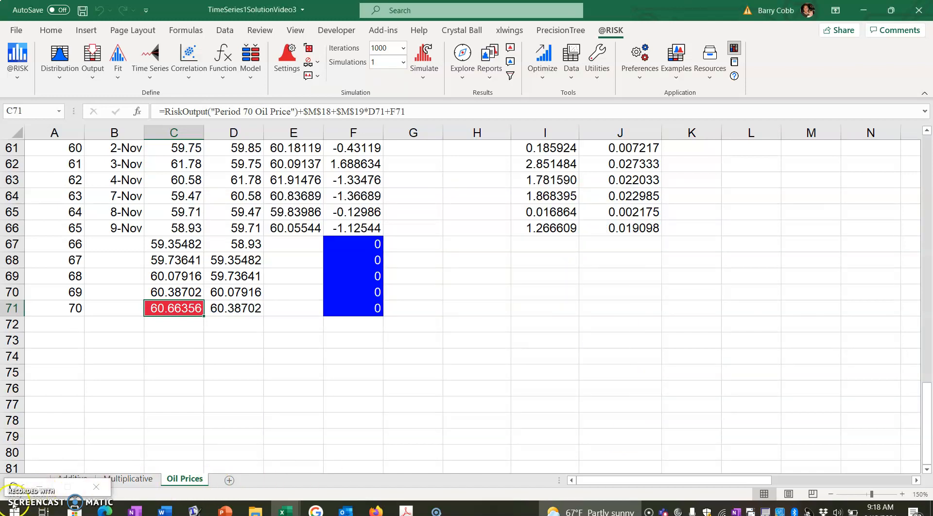